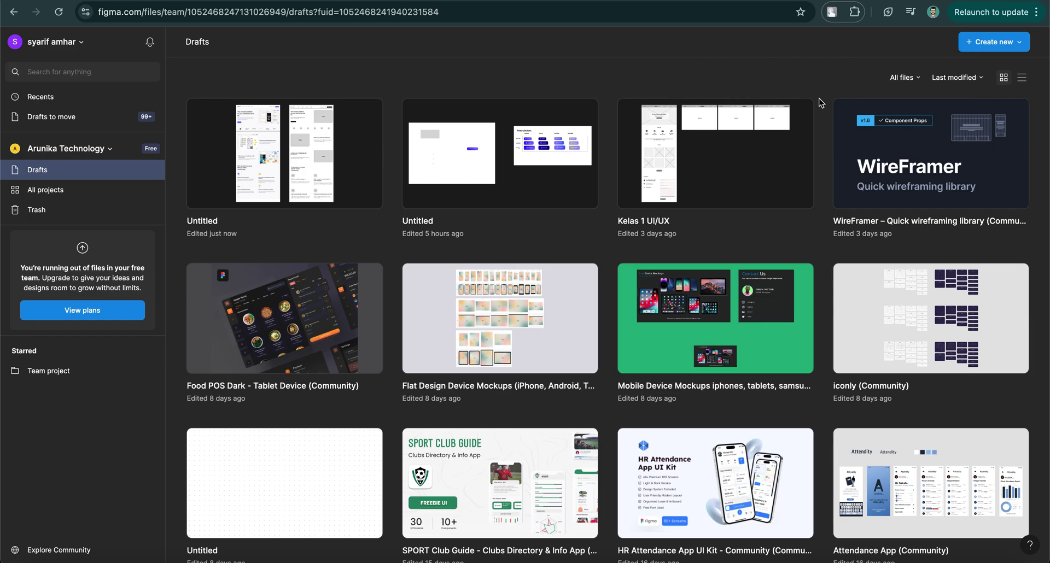
Create a new design file and add a Desktop preset frame of 1440 × 1024.
click(979, 44)
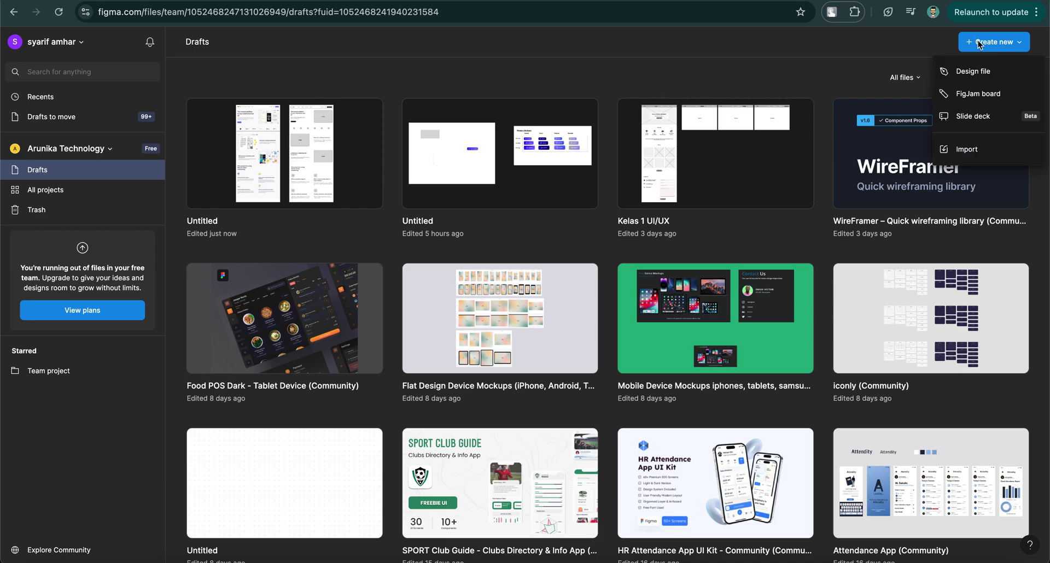
click(973, 75)
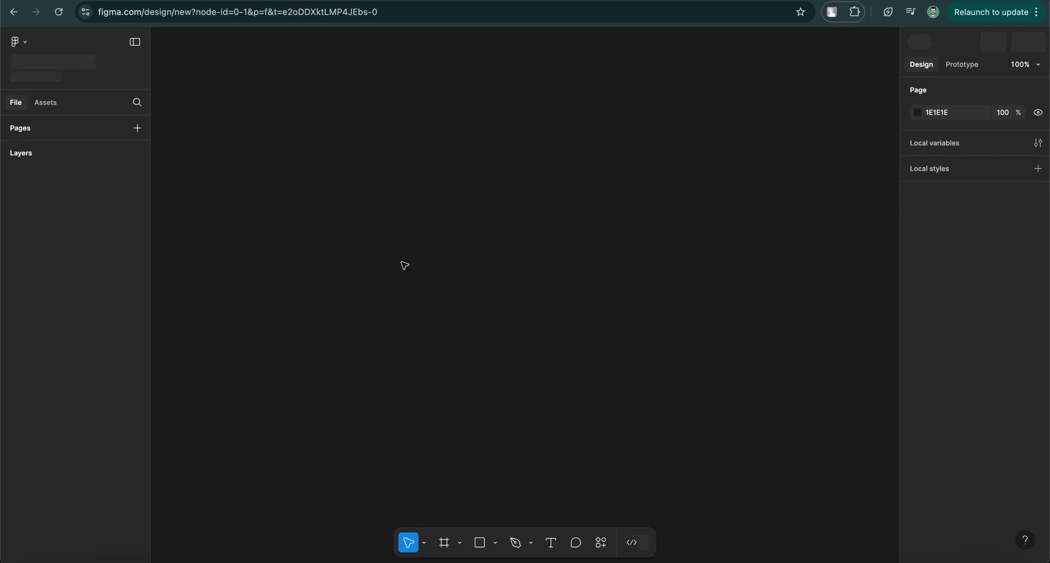
click(444, 543)
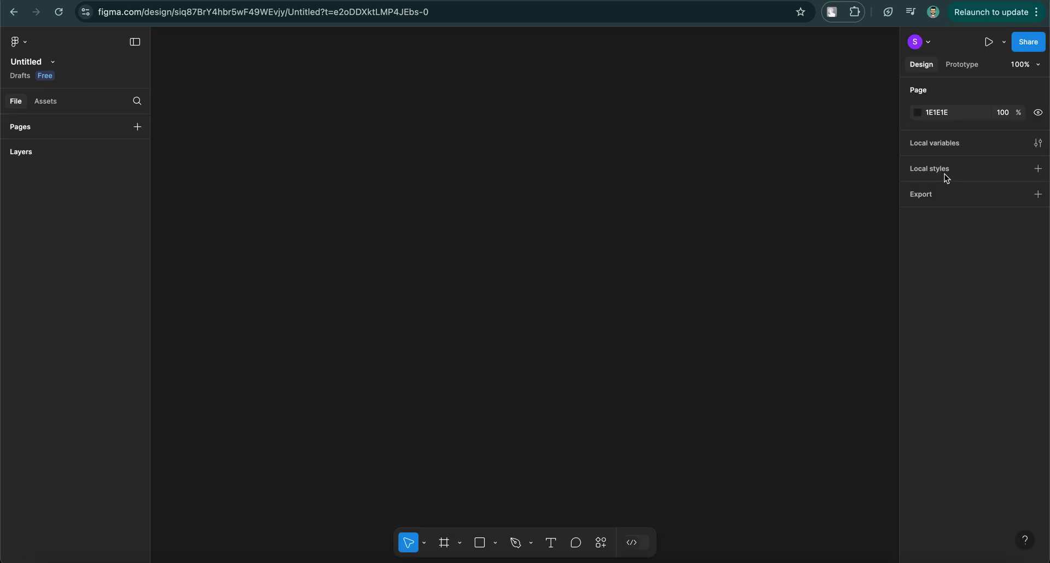
click(445, 545)
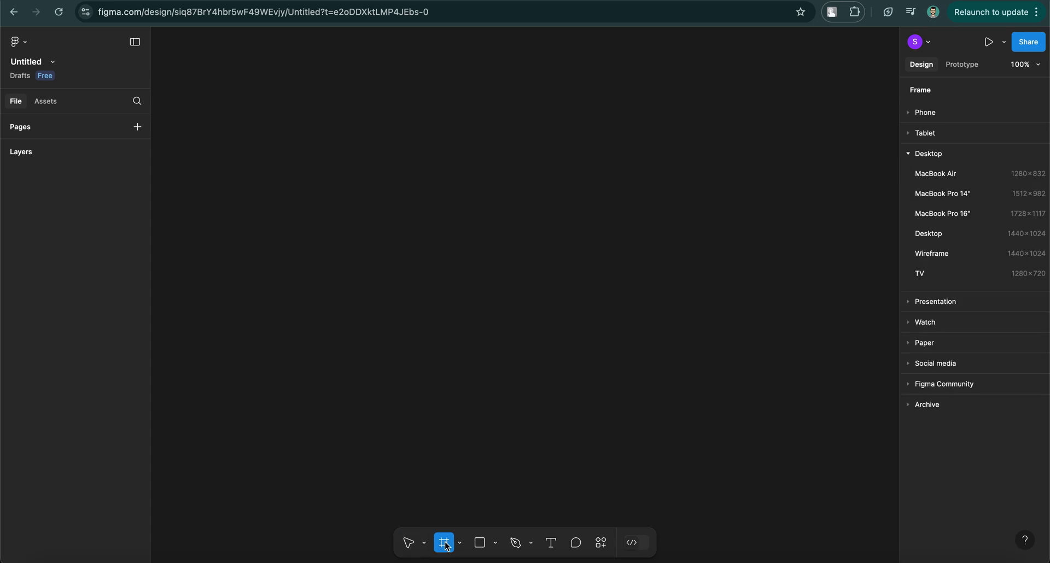
click(940, 235)
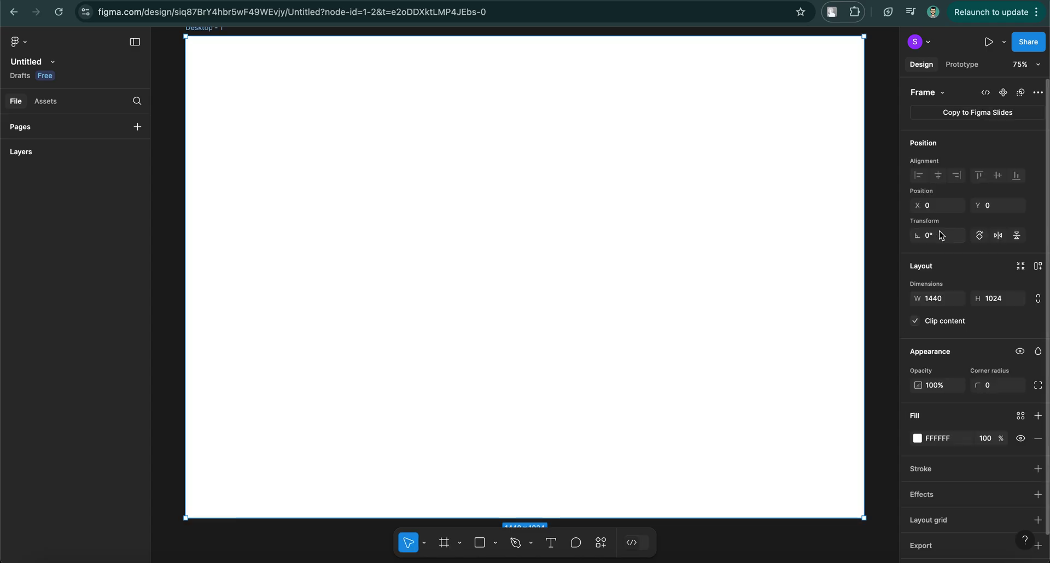
scroll(275, 155, up, 1)
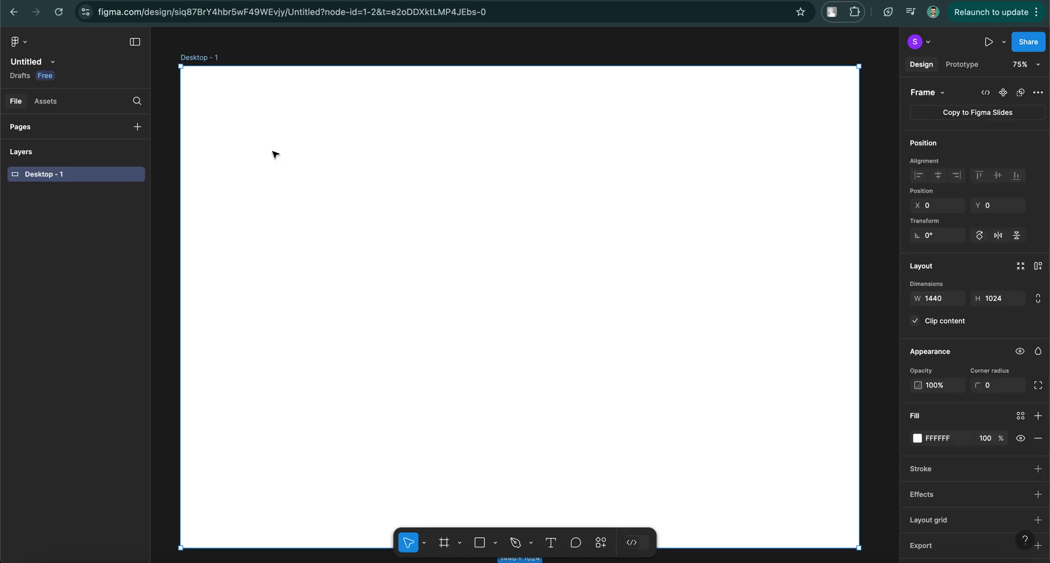
scroll(275, 155, down, 1)
scroll(276, 155, down, 1)
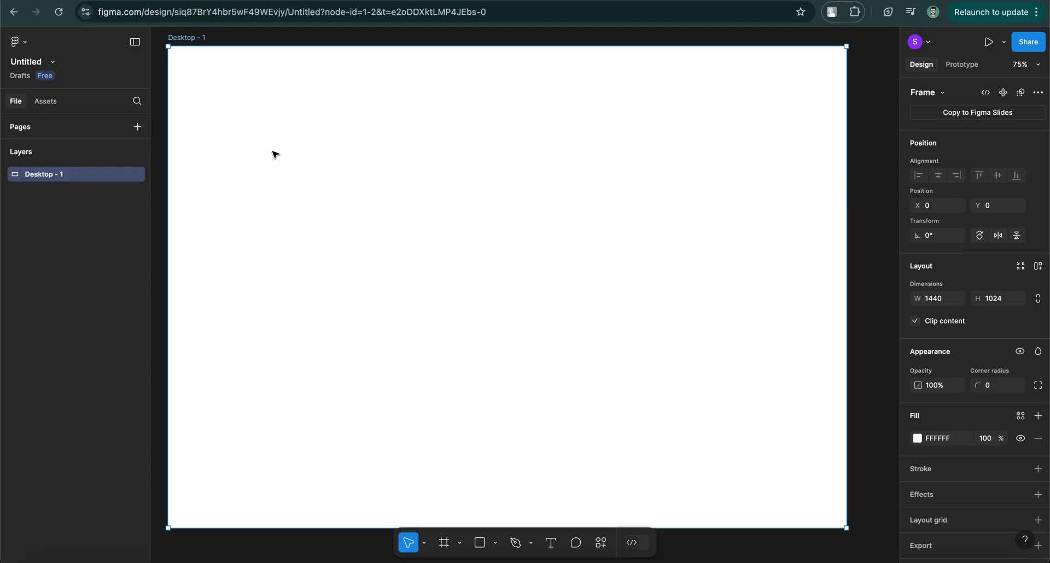
click(339, 41)
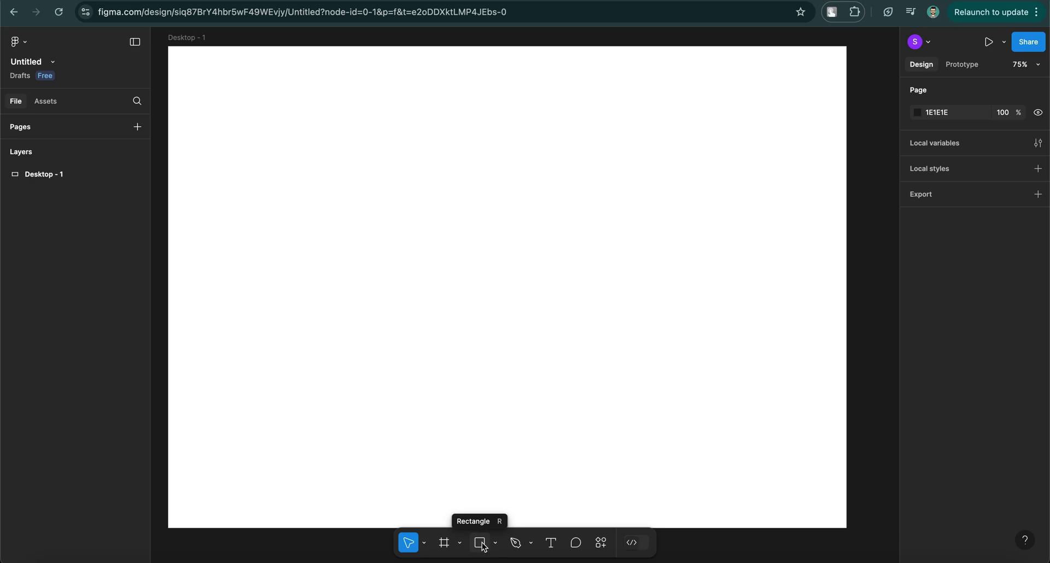
Draw a rectangle about 195 × 59 near the frame's upper-left corner and fill it with blue 2F00FF.
click(481, 545)
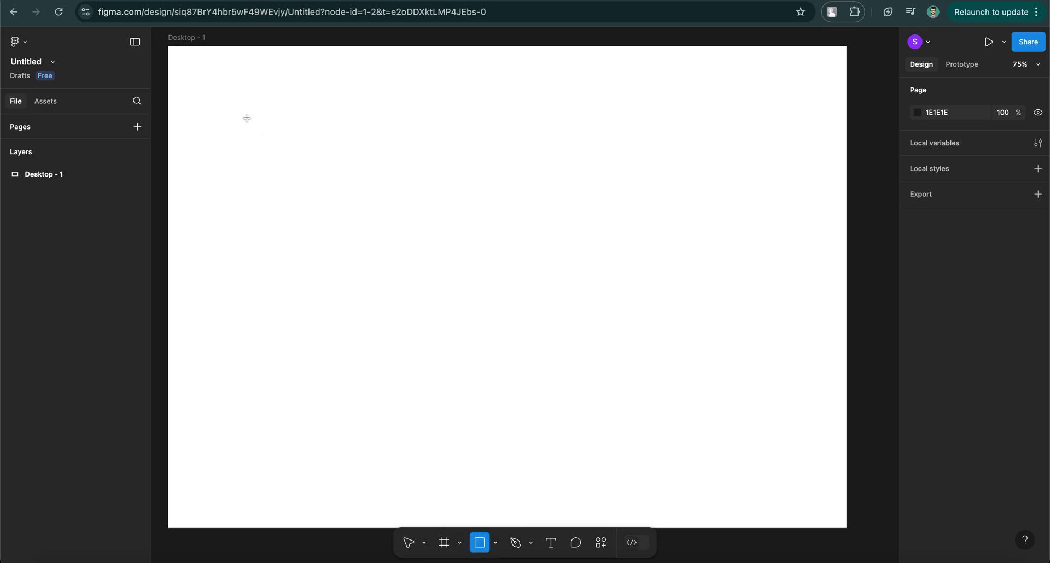
drag(227, 108, 319, 136)
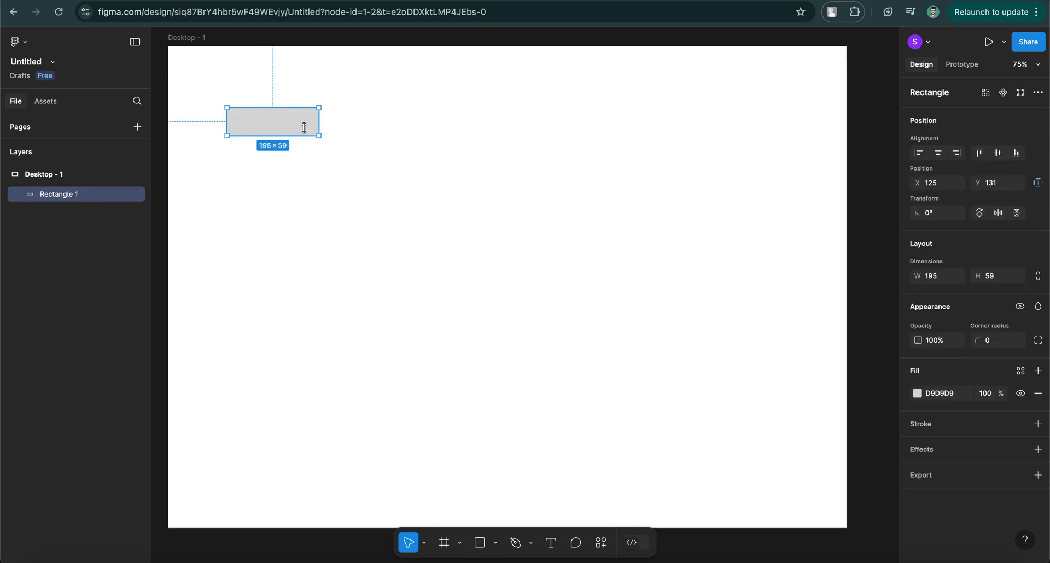
click(917, 394)
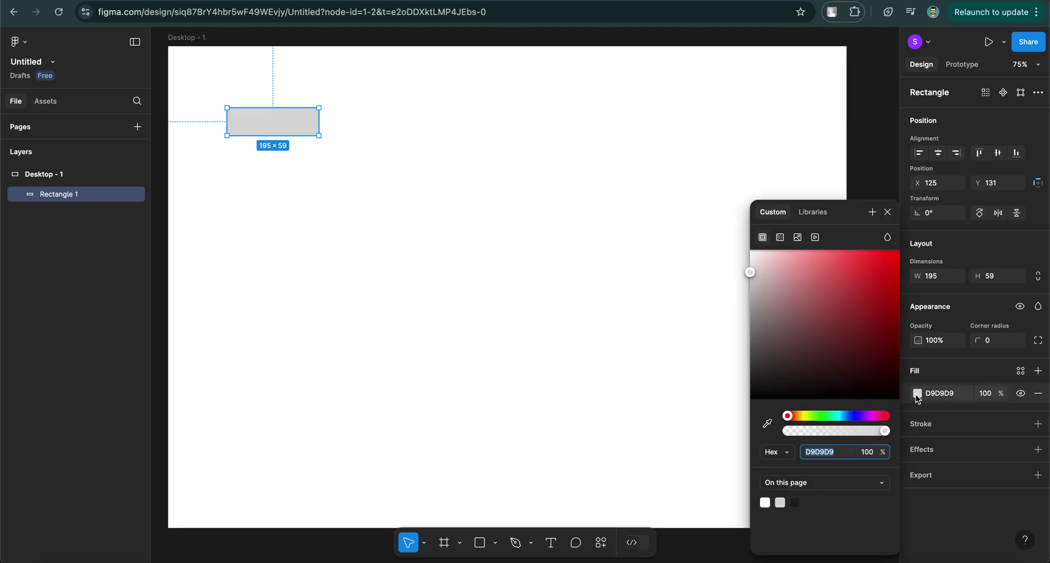
click(855, 417)
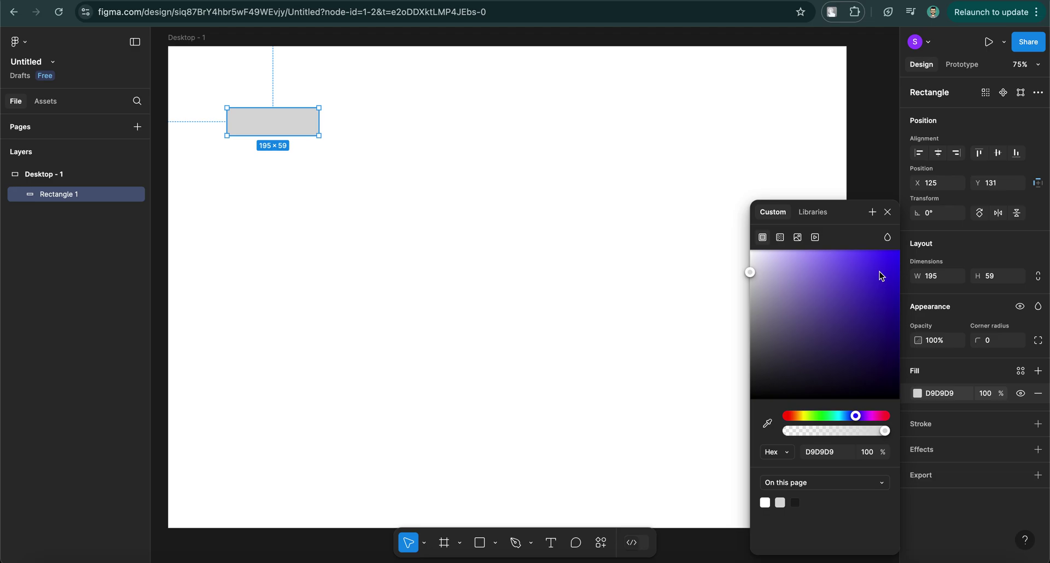
drag(896, 260, 900, 250)
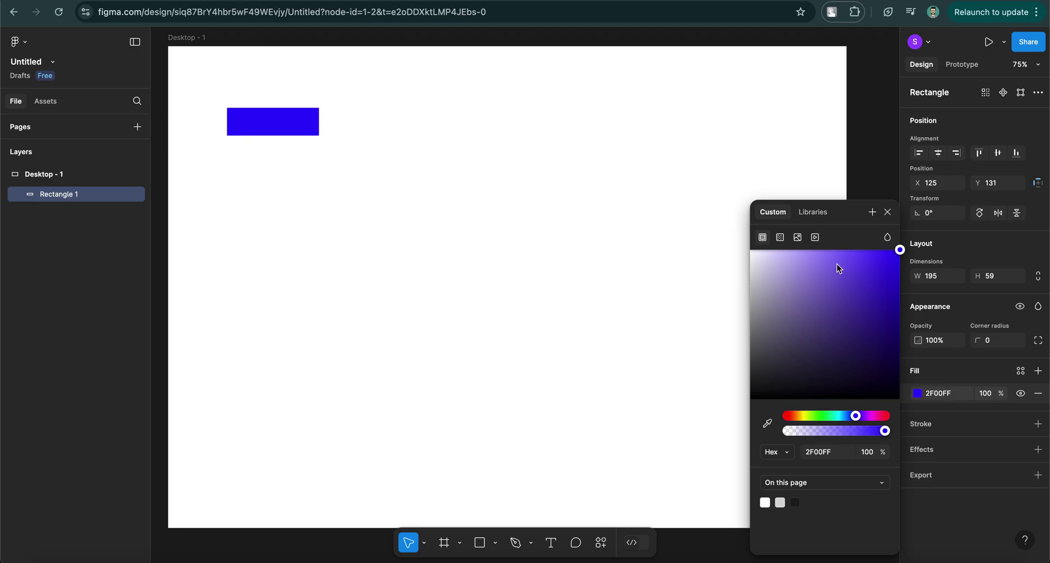
click(457, 205)
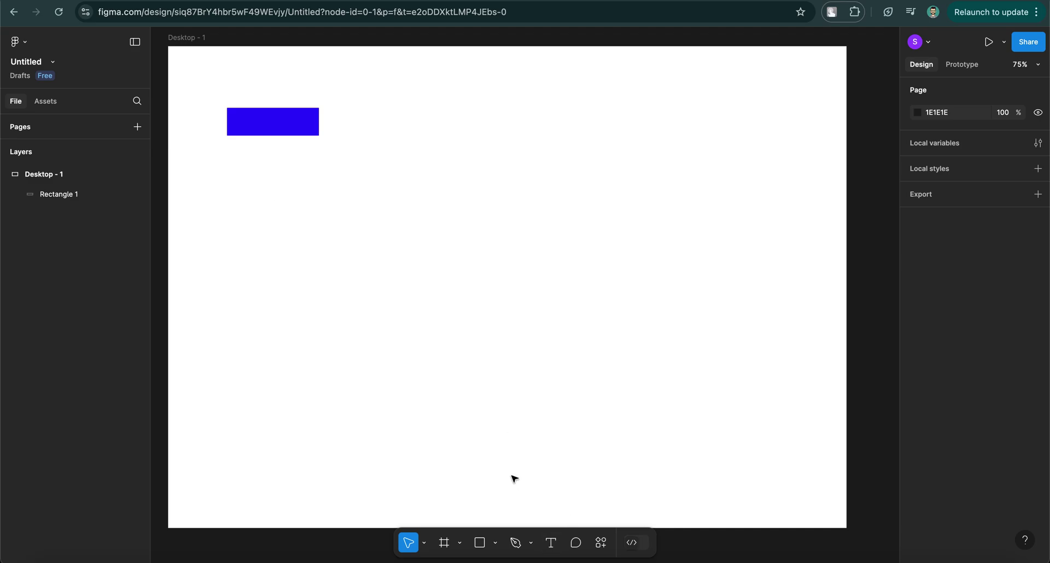
Add a text box about 156 × 29 reading "Button" inside the blue rectangle, with its text centred horizontally and vertically.
click(551, 543)
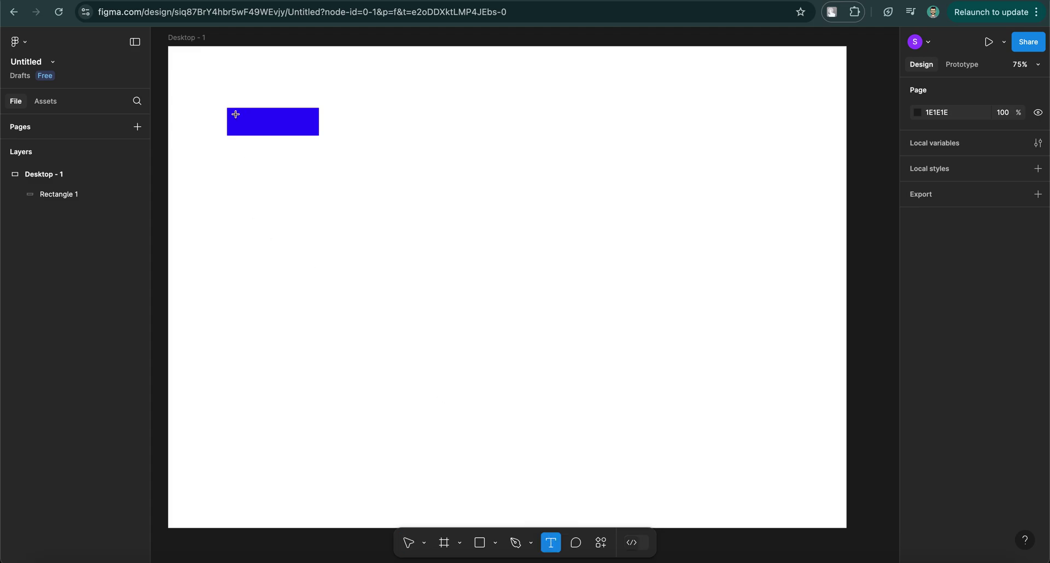
click(283, 126)
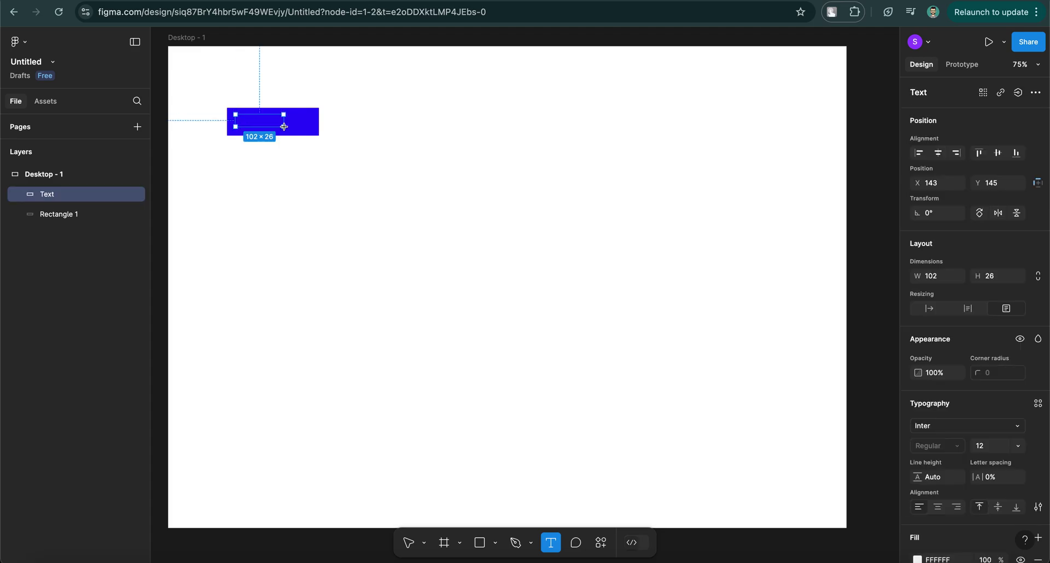
drag(292, 127, 309, 128)
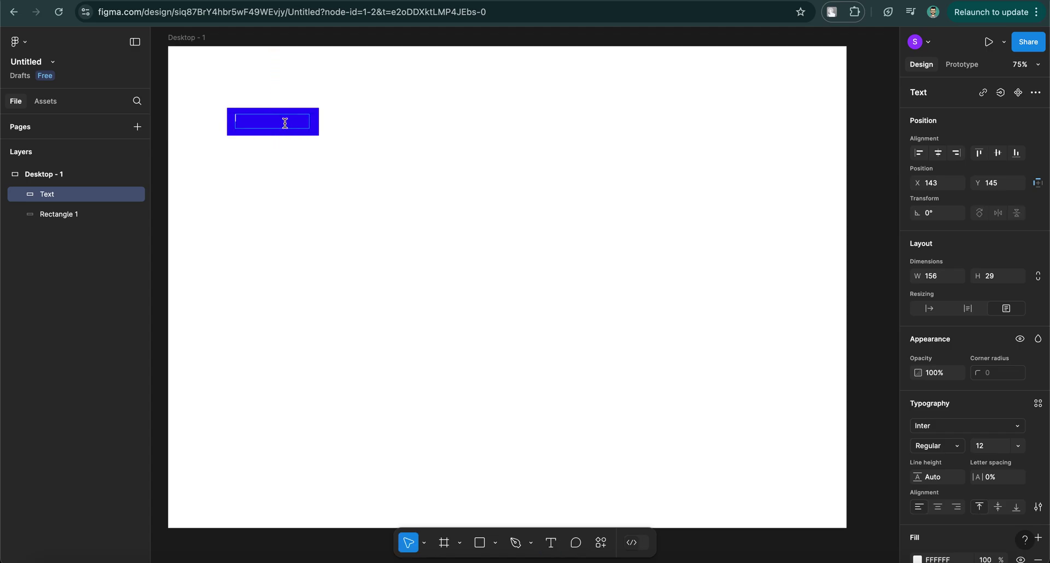
text(Button)
click(938, 507)
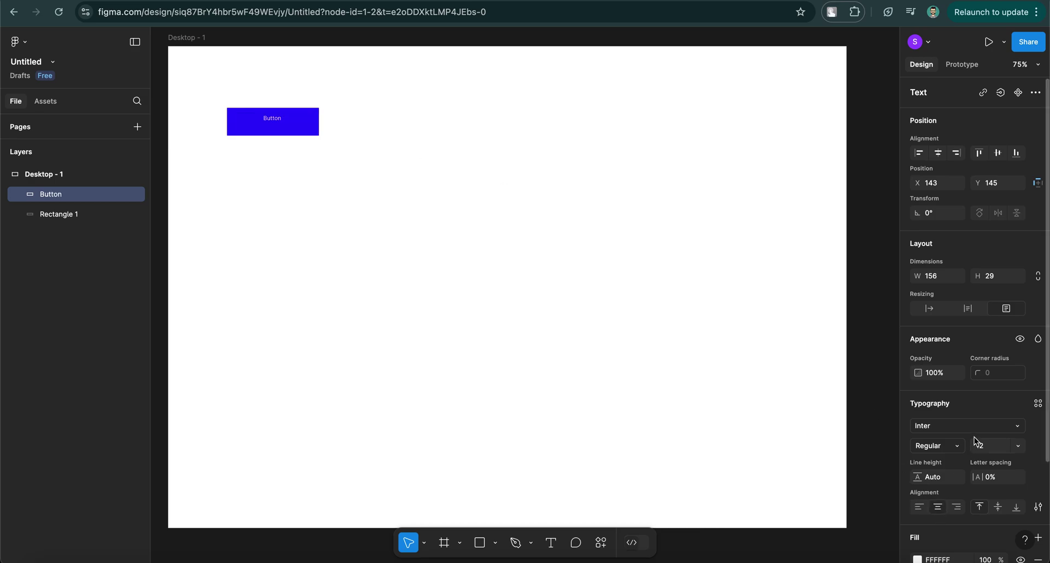
click(997, 508)
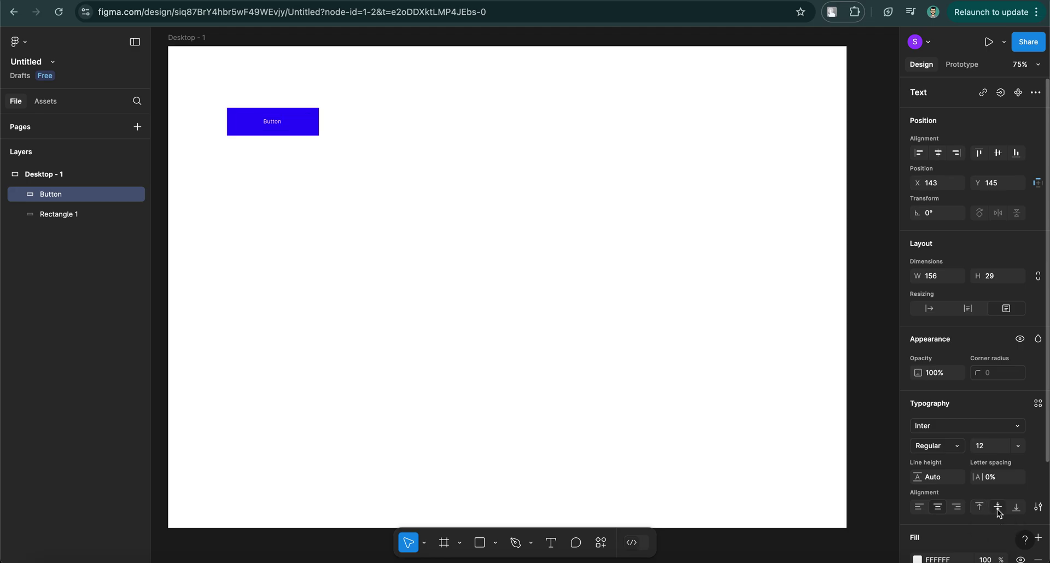
Set the font size of the "Button" label to 22.
click(988, 447)
text(22)
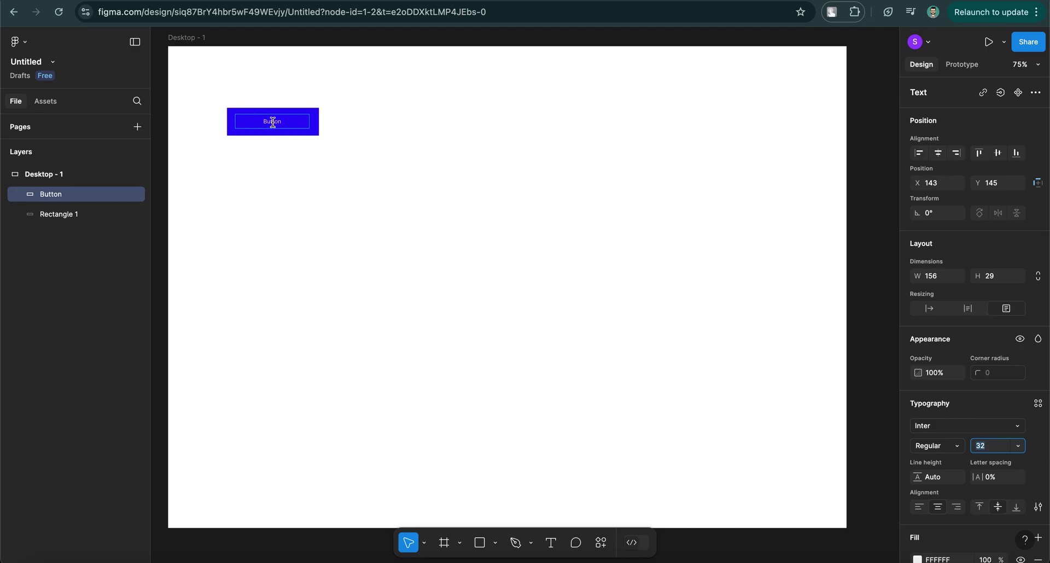
key(Escape)
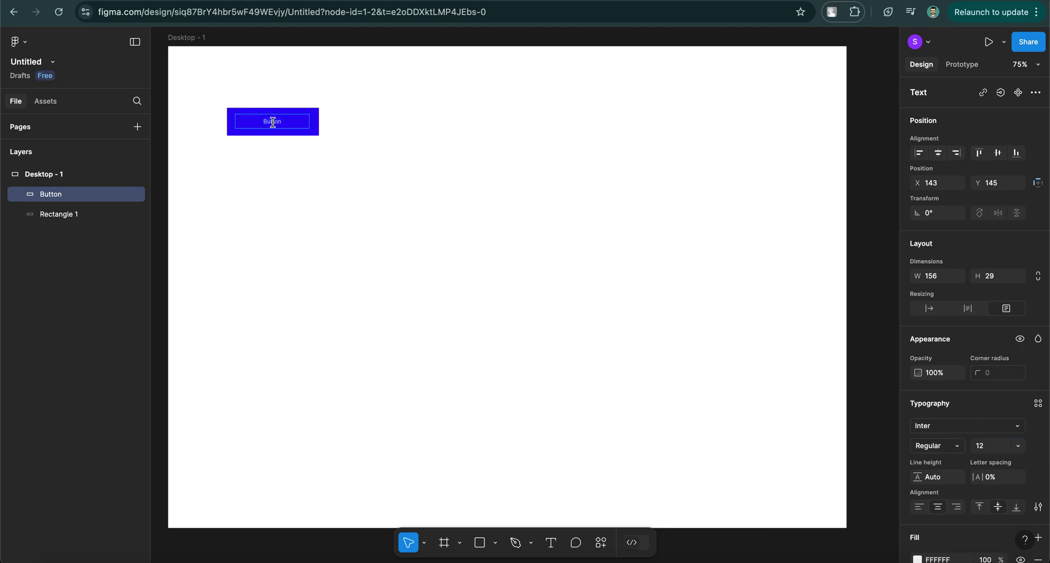
click(991, 446)
text(22)
key(Return)
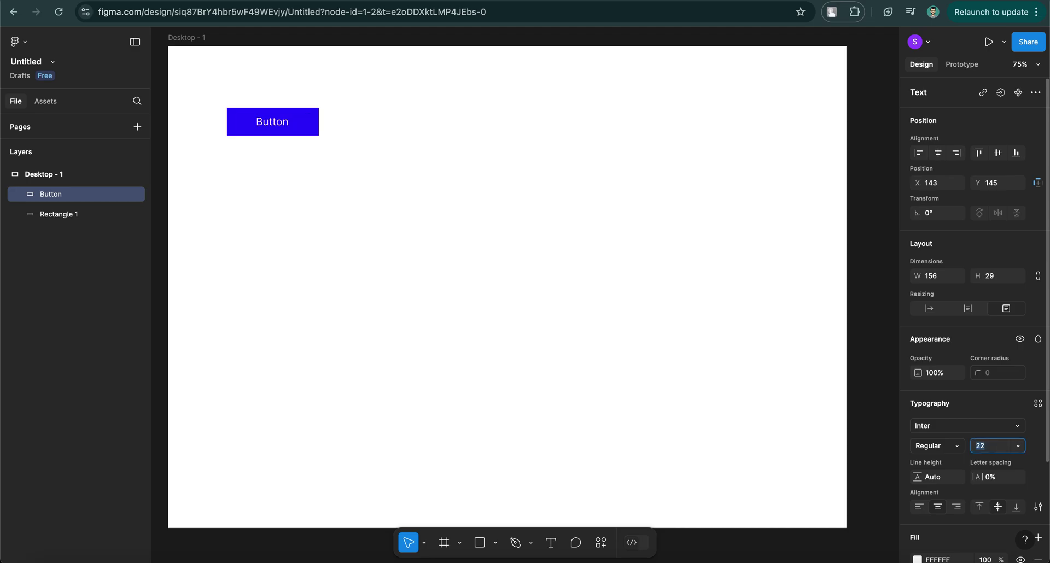
text(32)
key(Return)
text(22)
key(Return)
click(326, 162)
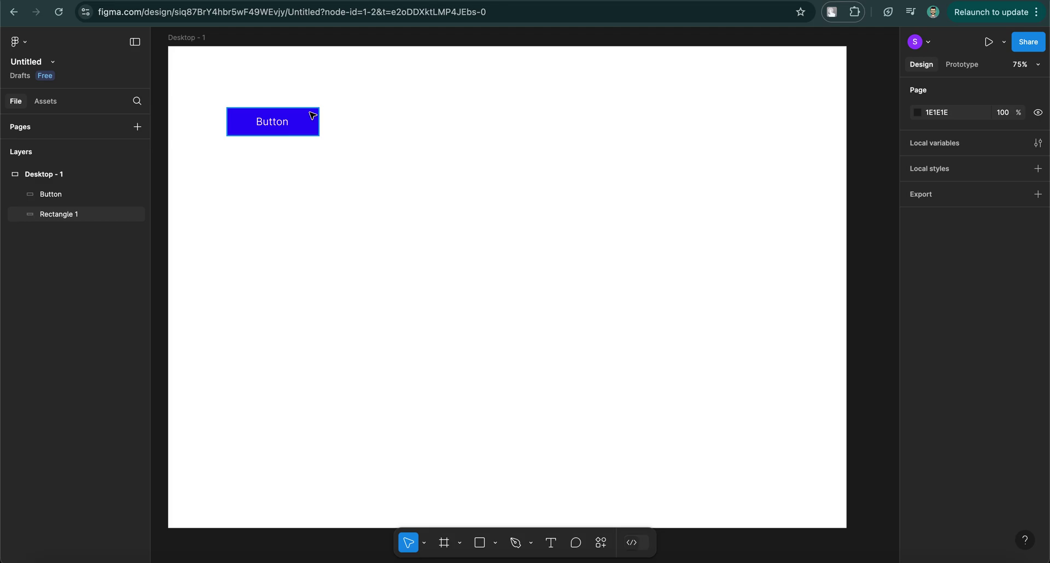
Combine the blue rectangle and its "Button" label into an auto layout frame.
click(312, 116)
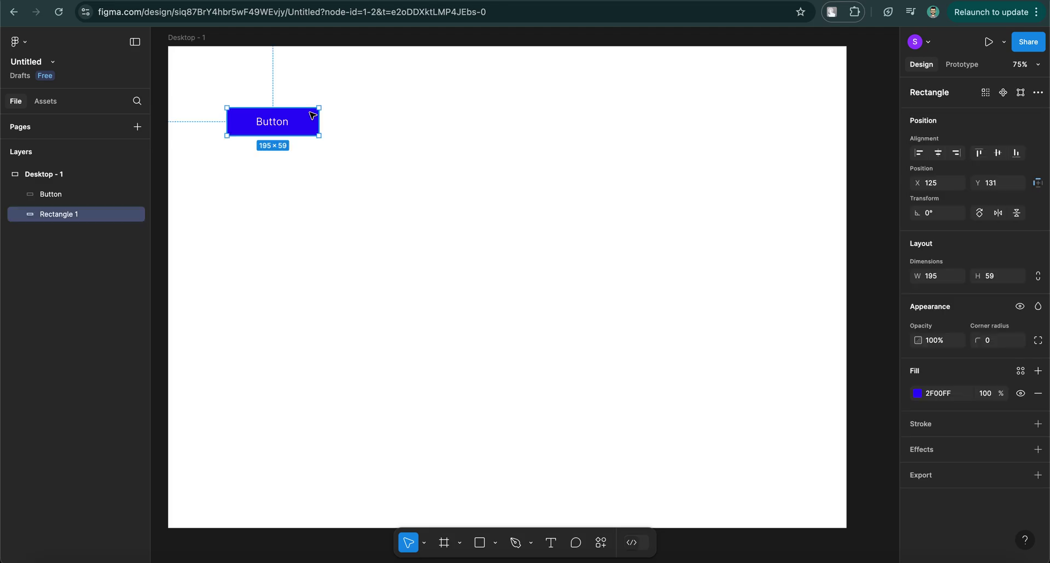
shift+click(279, 127)
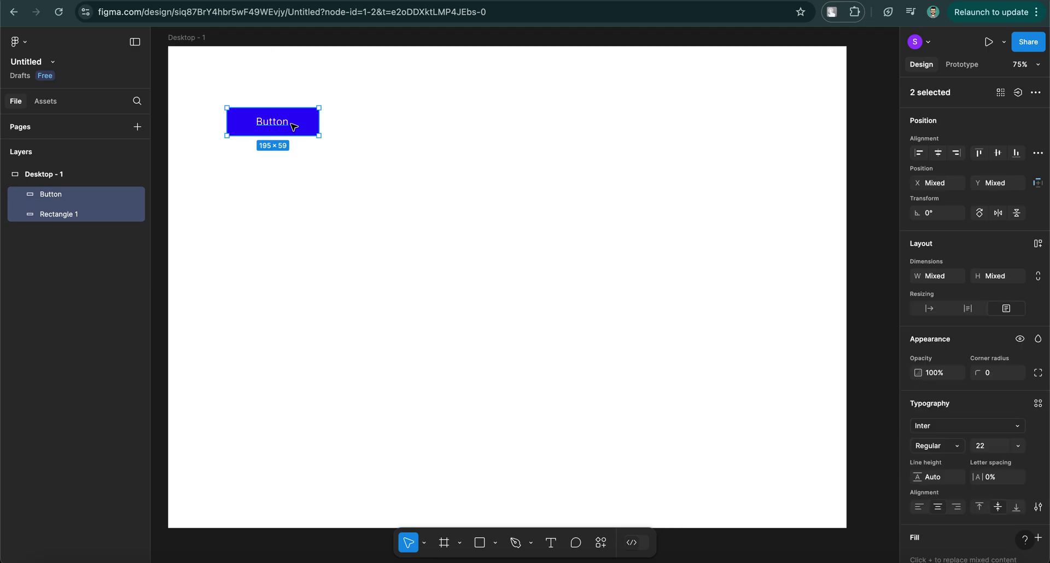
click(1037, 245)
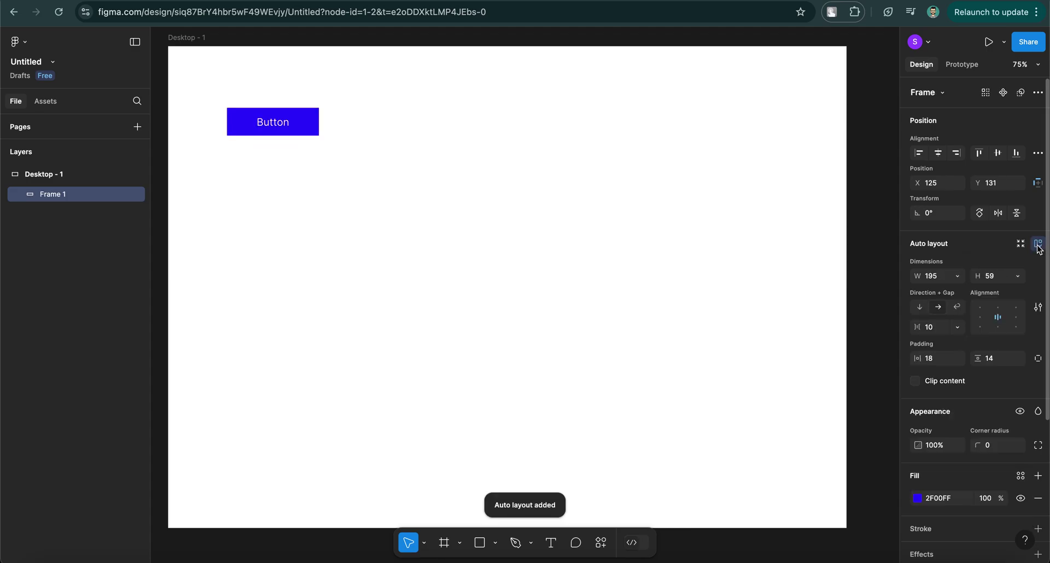
click(21, 192)
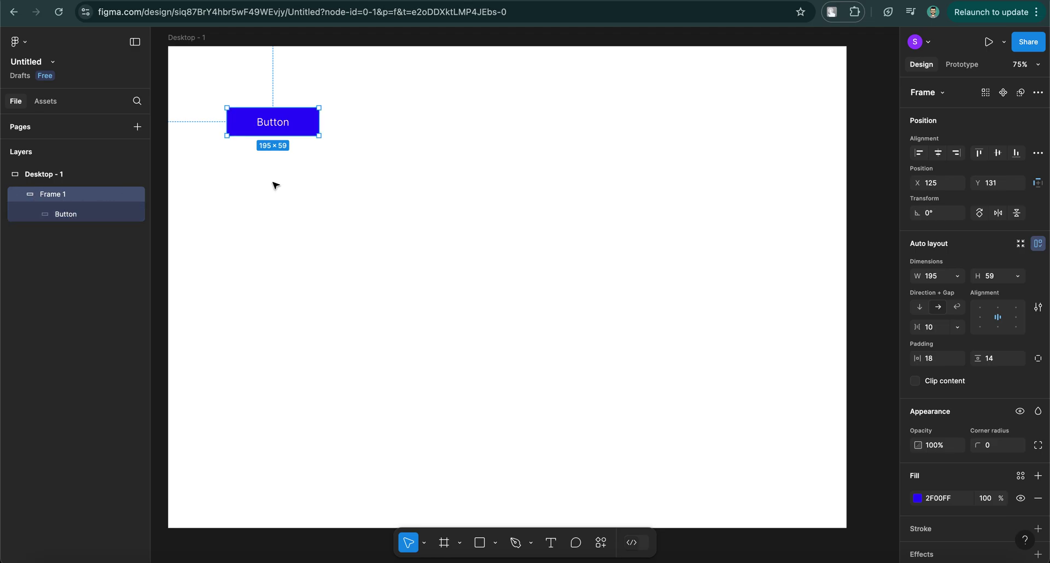
key(Escape)
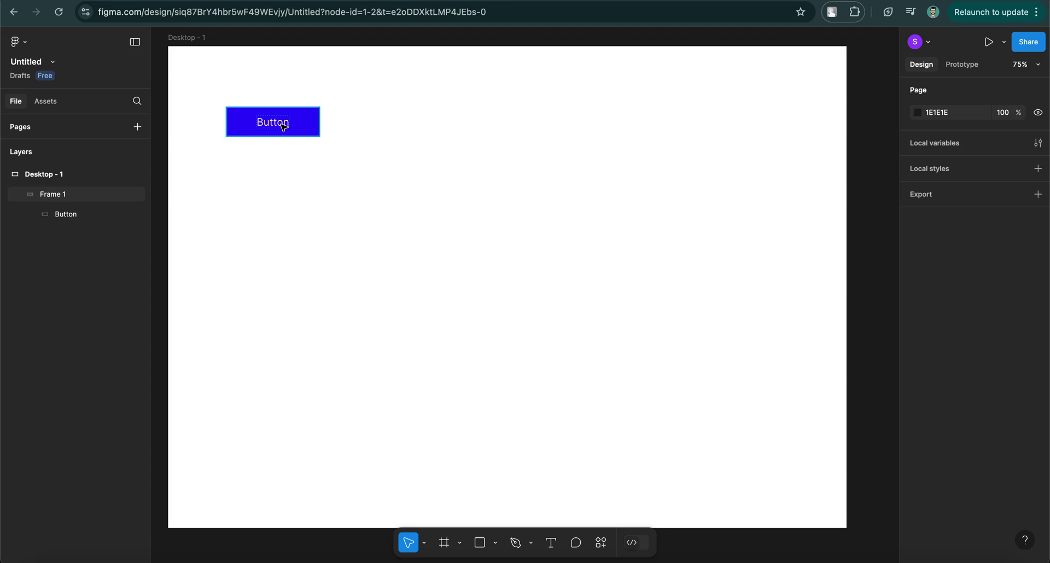
Increase the font size of the "Button" label inside the auto layout frame to 52.
click(283, 127)
click(283, 127)
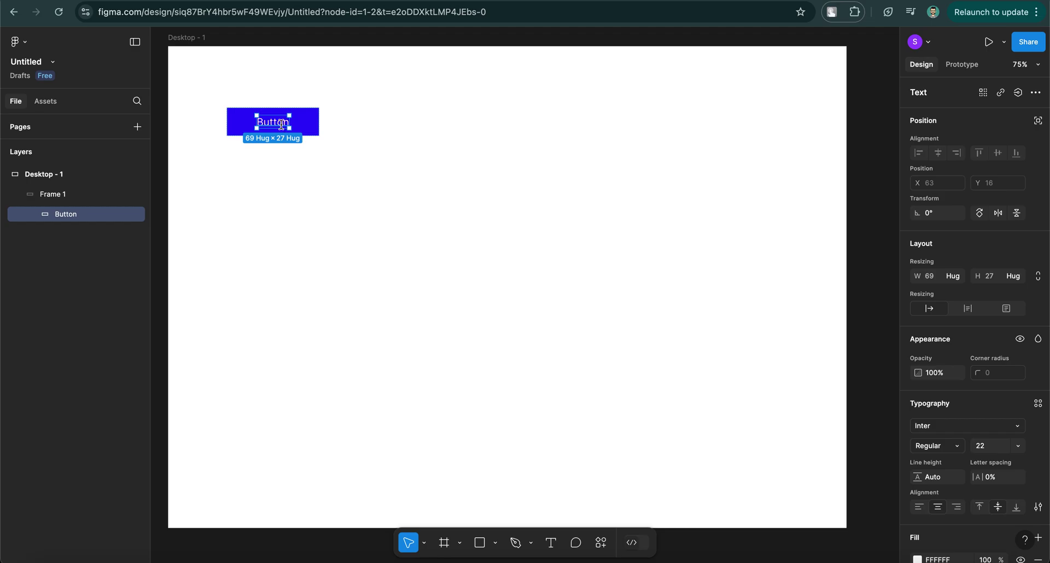
double_click(283, 127)
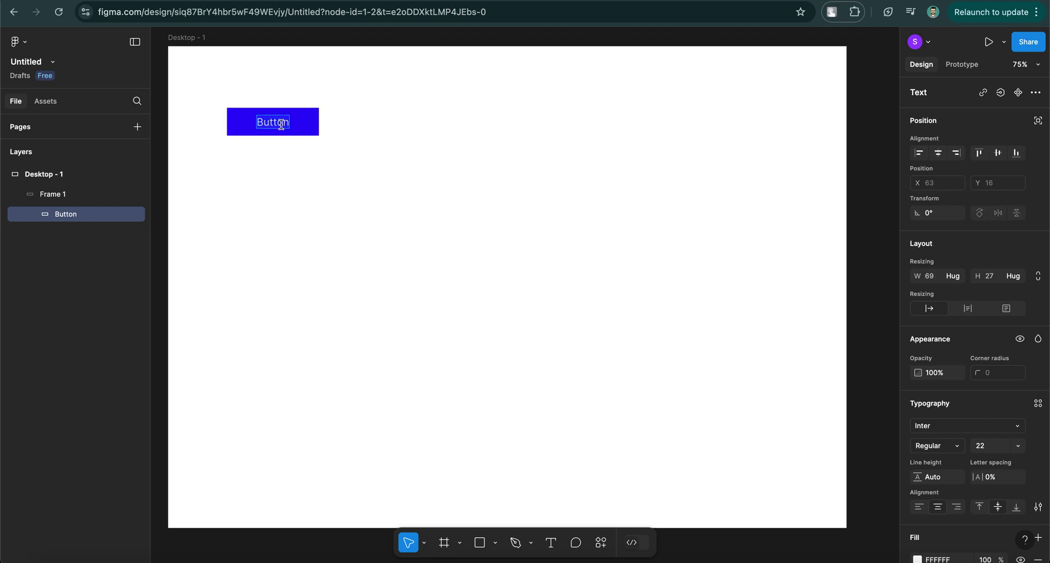
click(989, 446)
key(shift+Up)
key(shift+Up)
key(shift+Up)
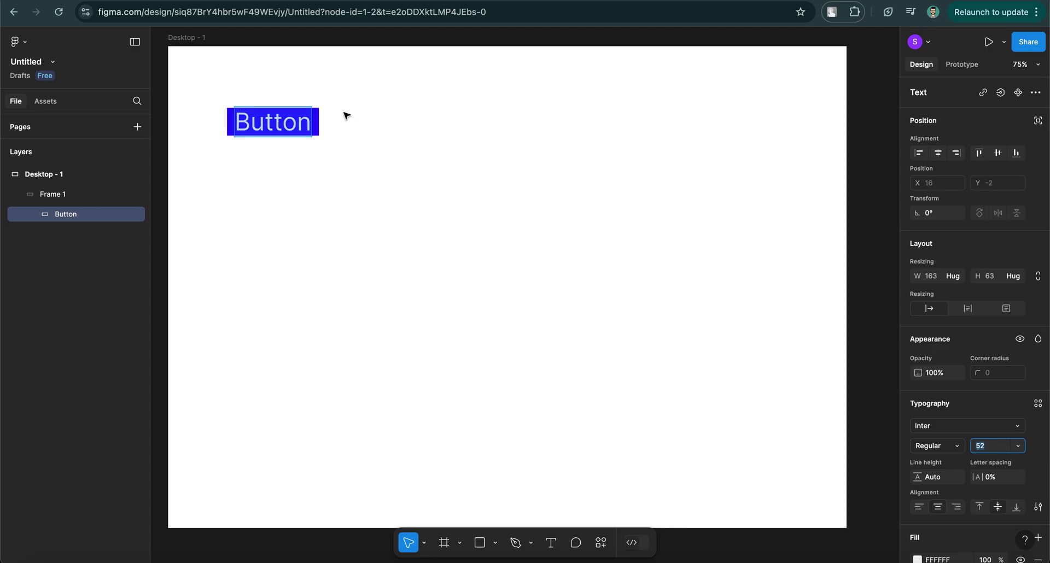
key(Escape)
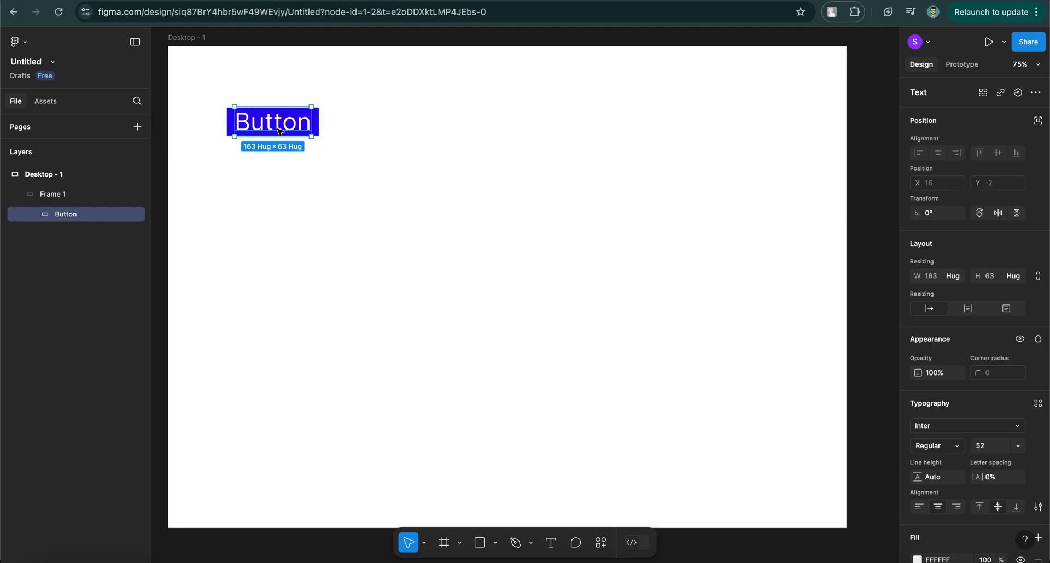
Enlarge the blue button frame in width and height so that it surrounds its label with space on all sides.
click(321, 123)
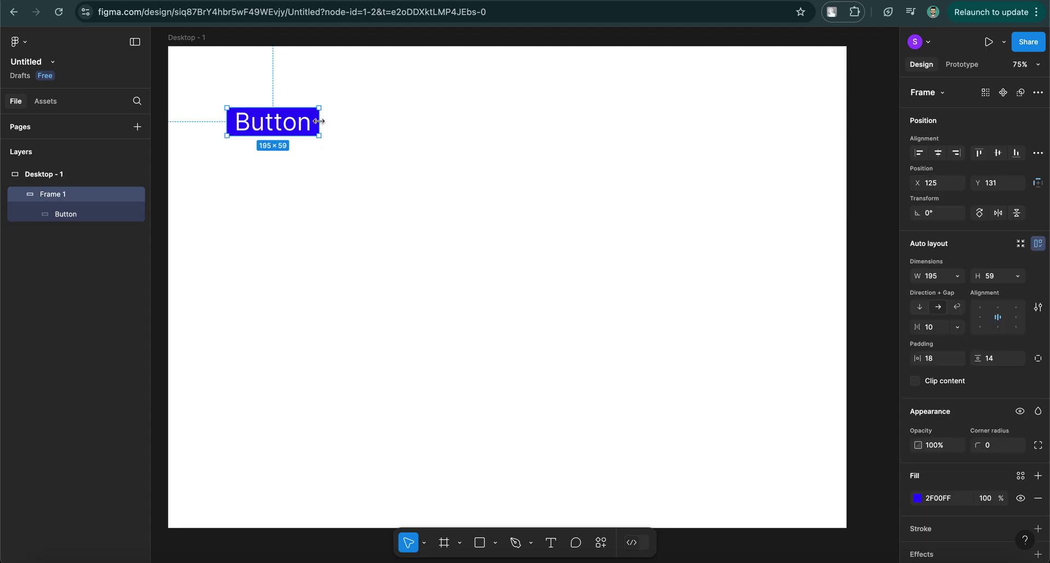
drag(325, 120, 320, 151)
click(413, 172)
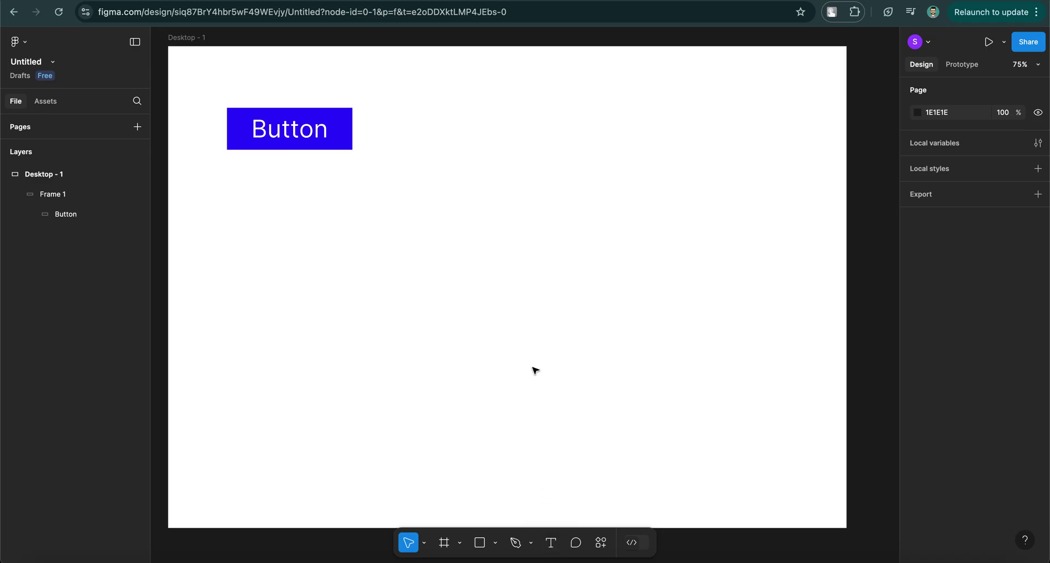
Add a text box about 251 × 60 below the blue button on the desktop frame, reading "Button 2".
click(552, 543)
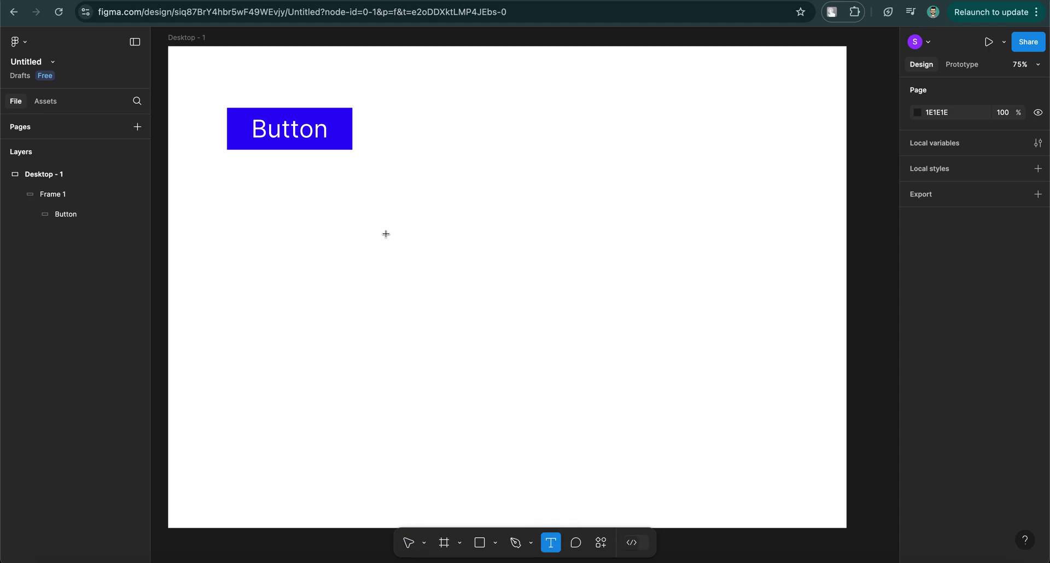
click(433, 245)
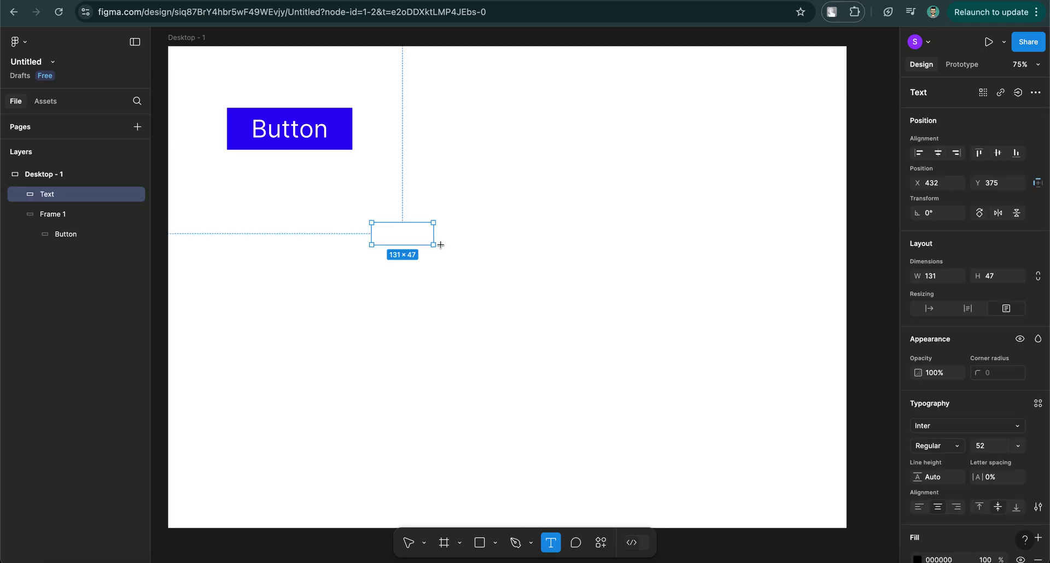
drag(441, 246, 489, 252)
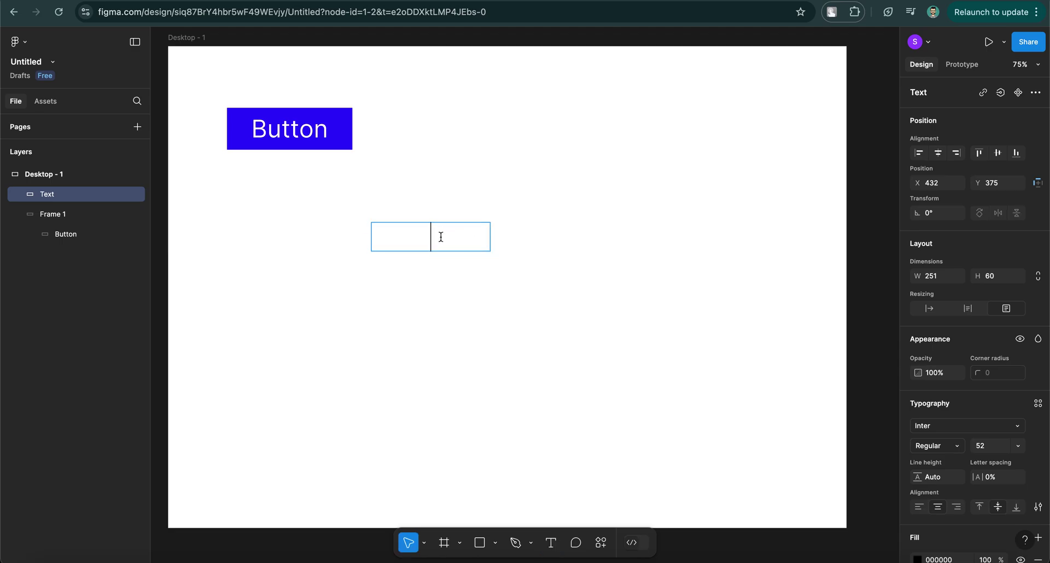
text(Button 2)
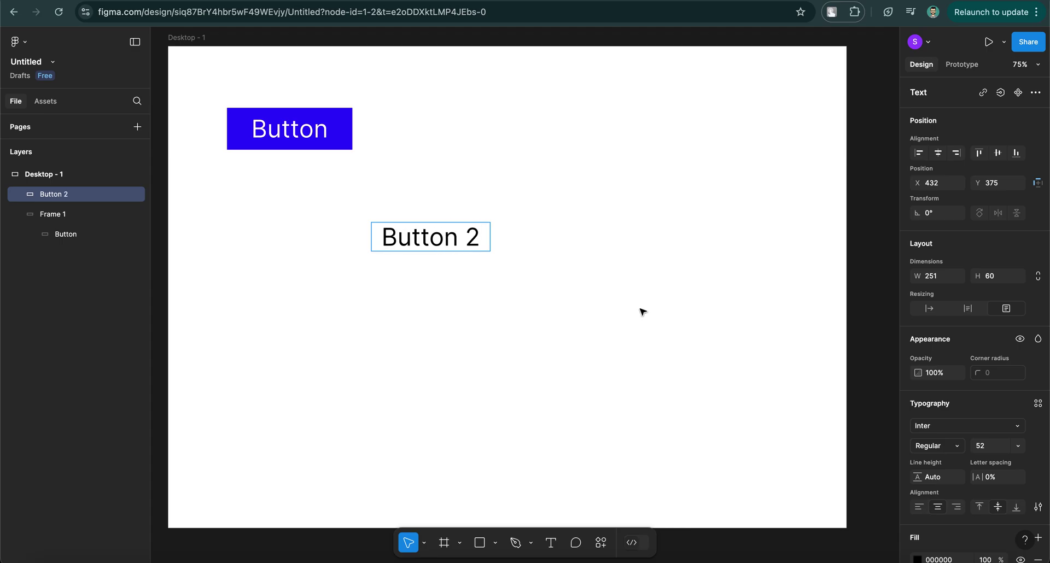
Set the font size of the "Button 2" text to 32.
triple_click(479, 237)
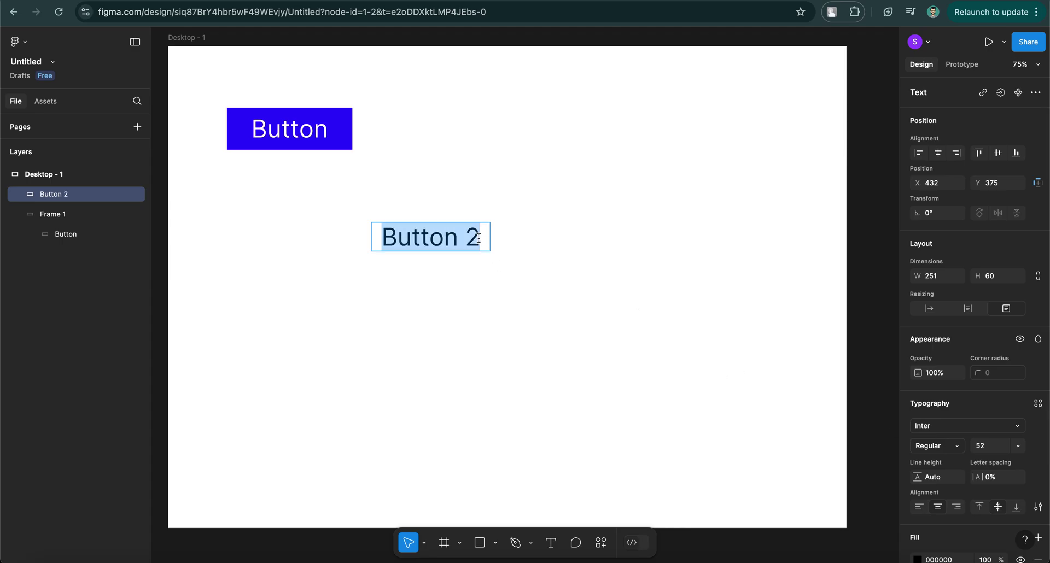
click(984, 446)
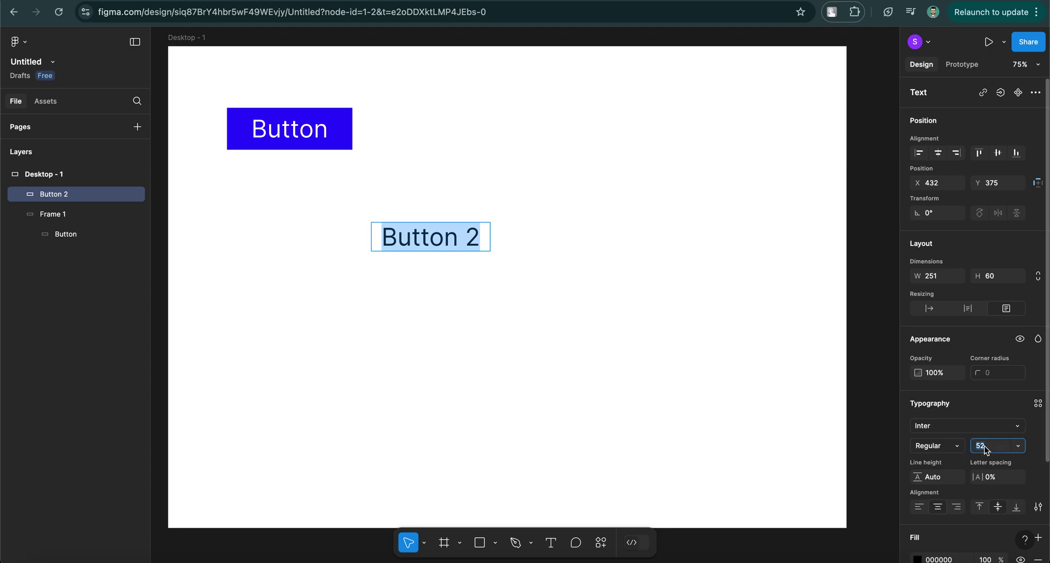
text(42)
key(Return)
text(32)
key(Return)
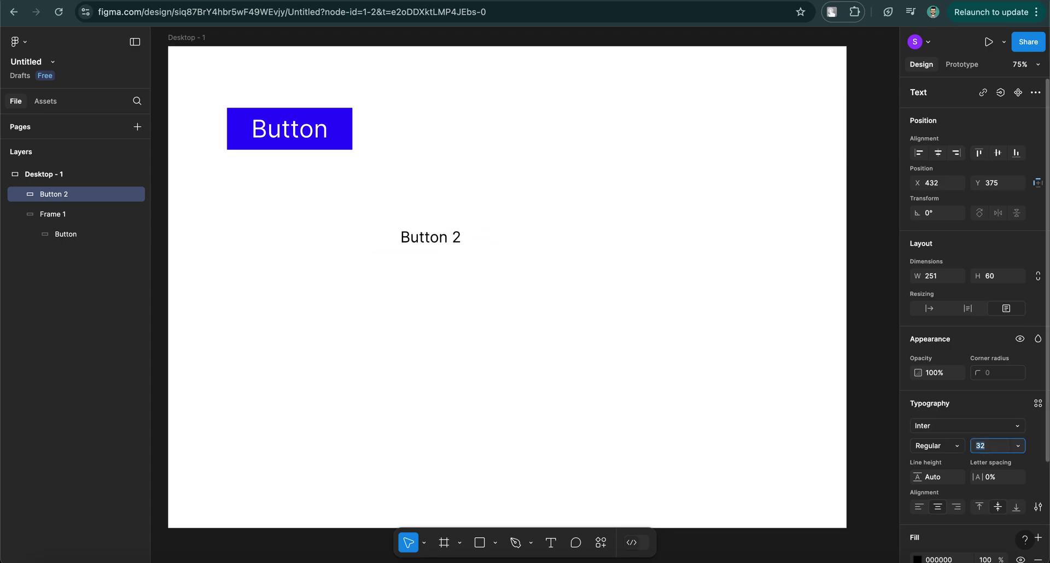
key(Escape)
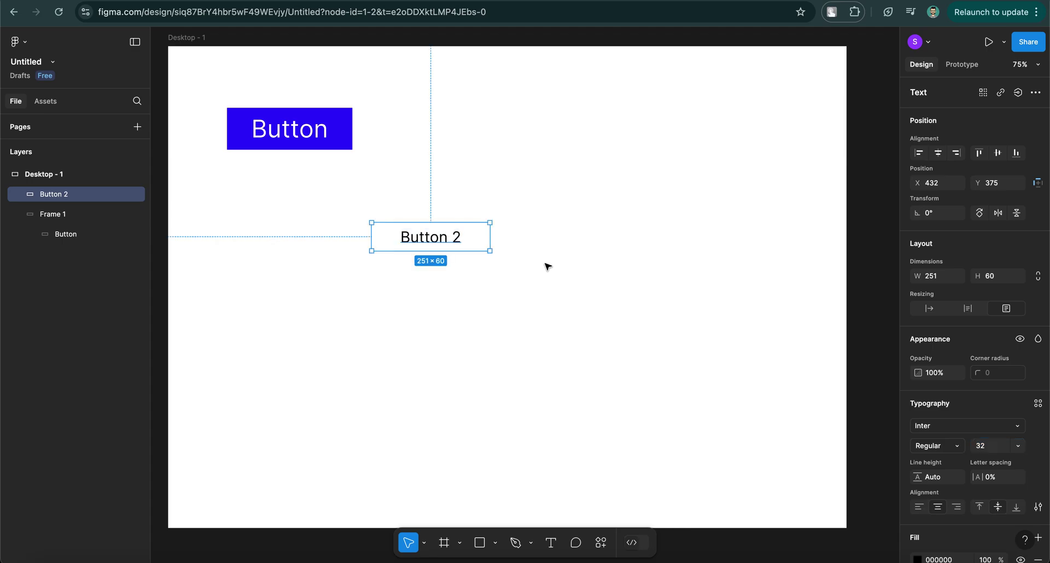
Wrap the "Button 2" text in an auto layout frame and fill the frame with the page's blue, 2F00FF.
right_click(485, 241)
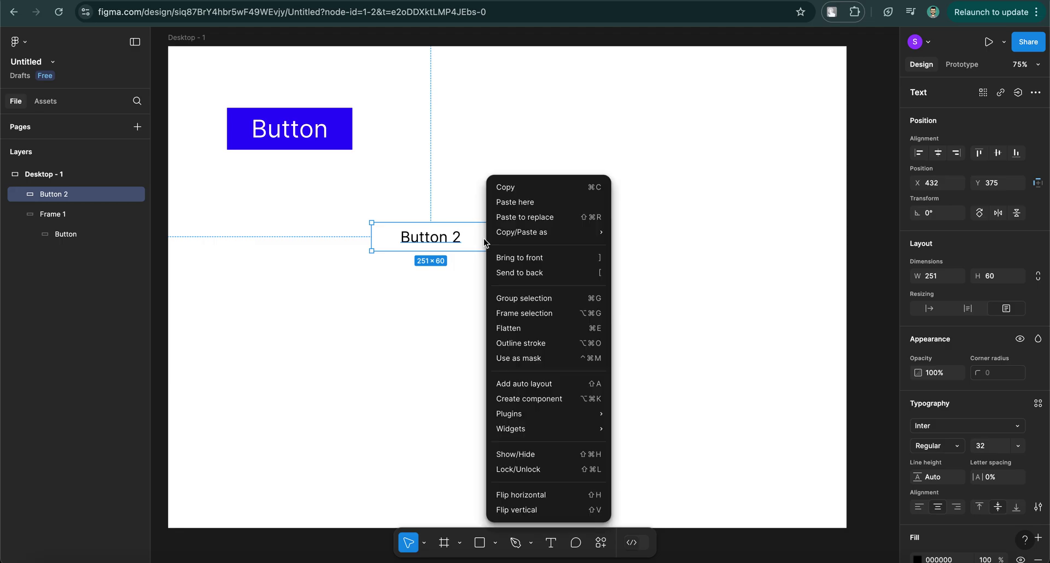
click(529, 384)
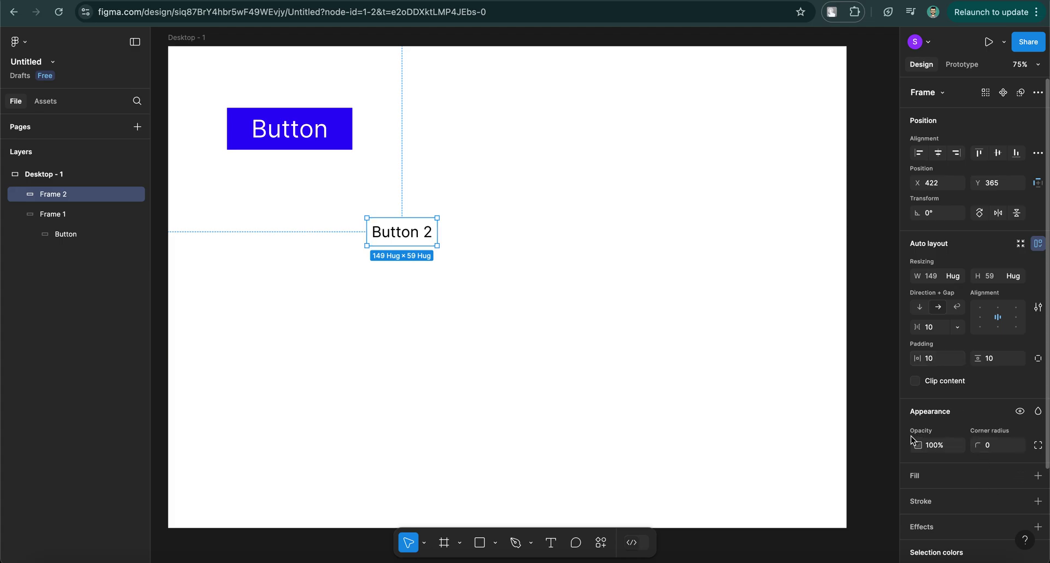
click(1038, 477)
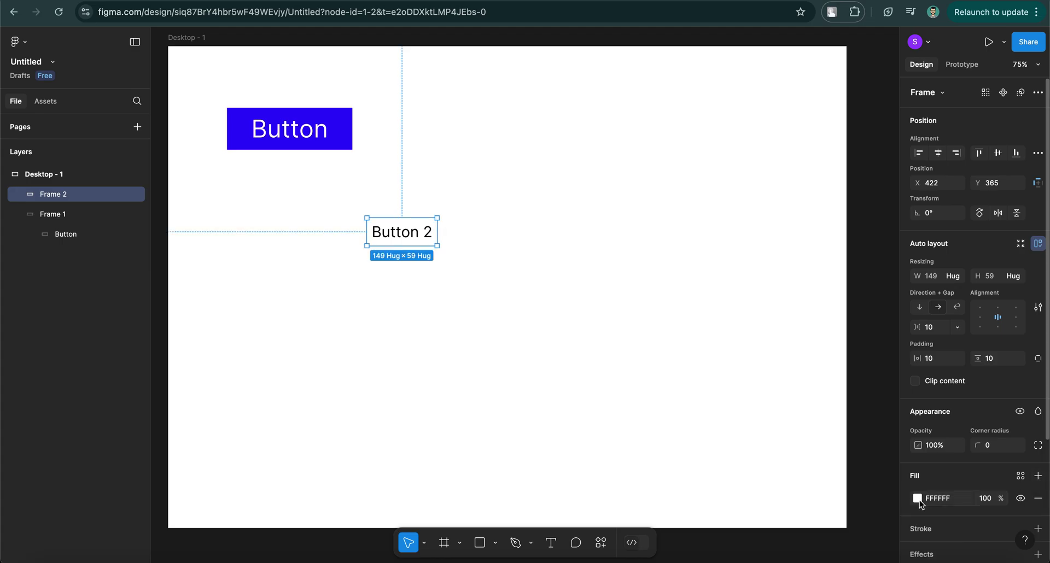
click(918, 498)
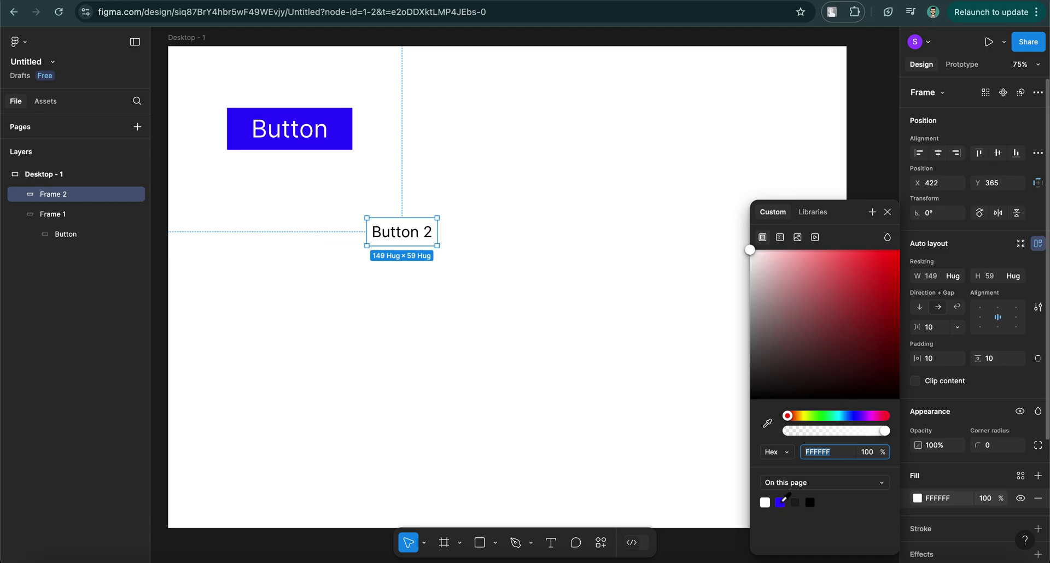
click(783, 501)
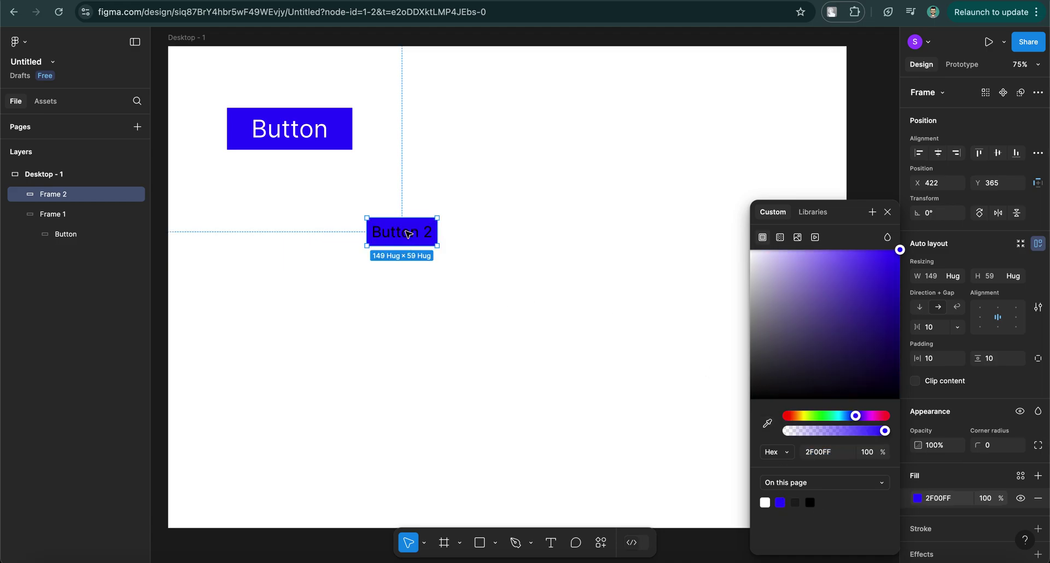
Change the "Button 2" label's text colour to white (FFFFFF).
double_click(408, 236)
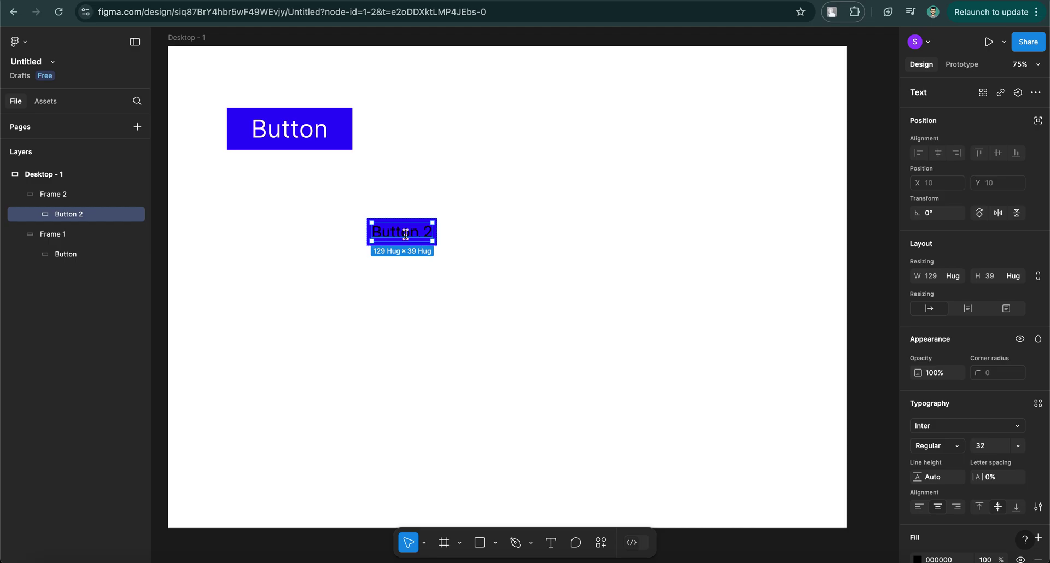
double_click(405, 234)
scroll(935, 547, down, 2)
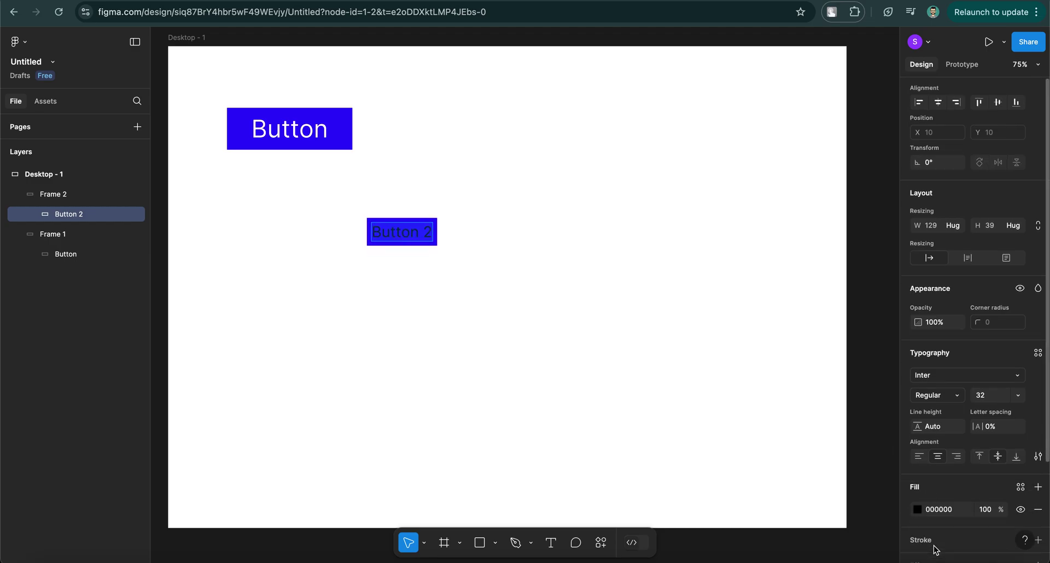
click(935, 504)
text(fff)
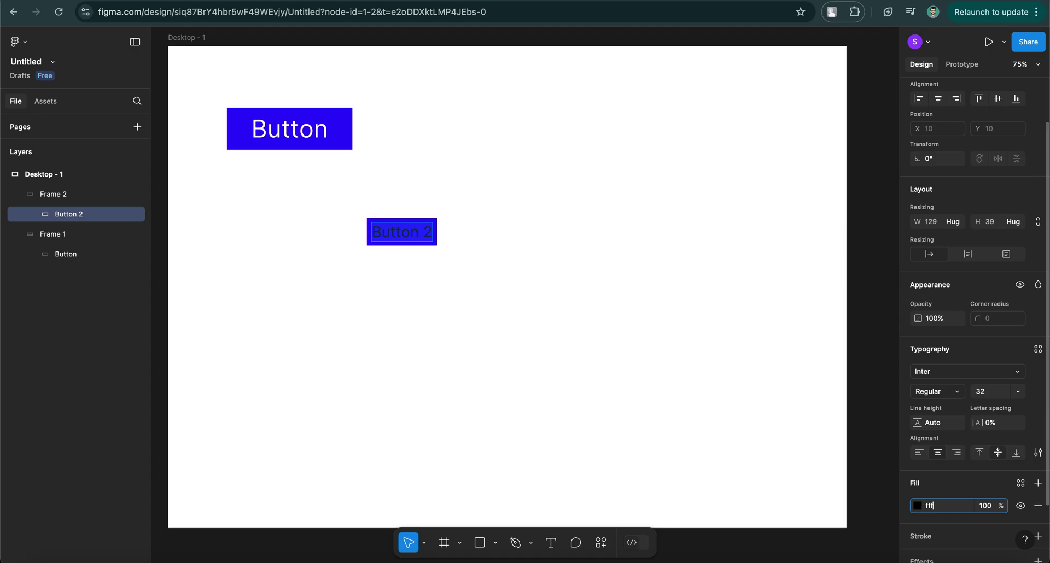
key(Return)
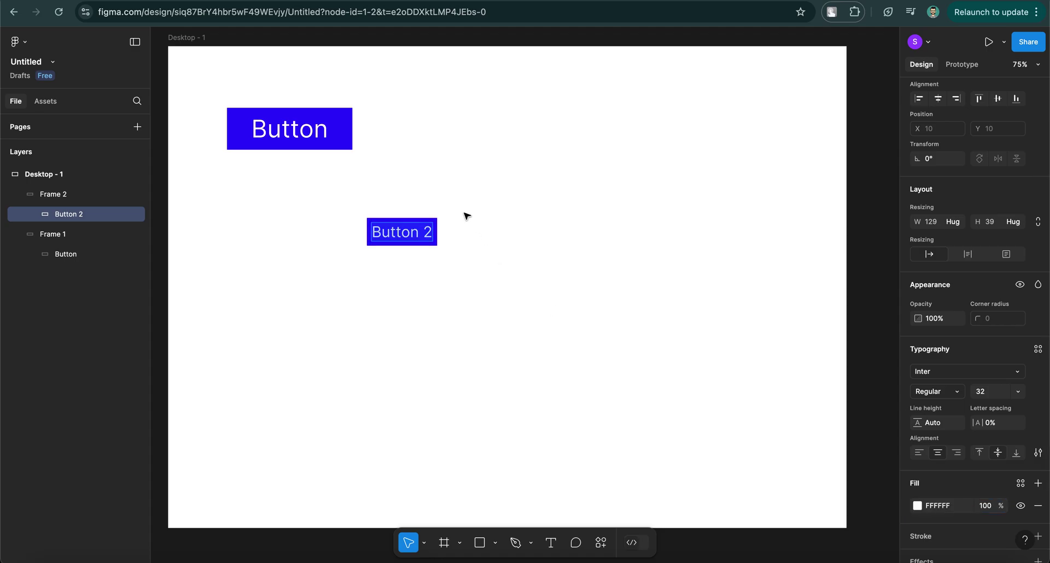
key(Escape)
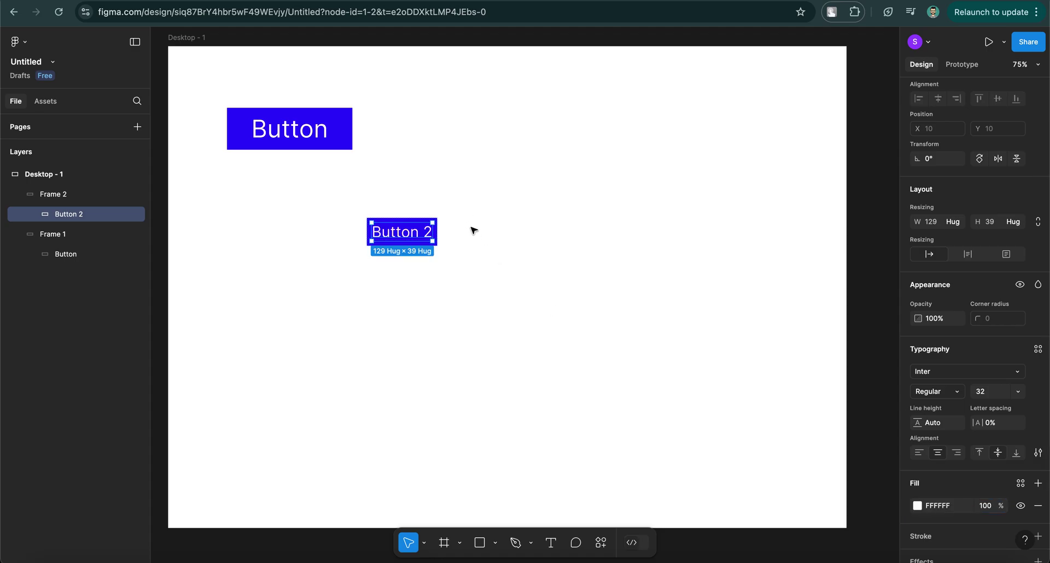
Set the horizontal padding of the "Button 2" auto layout frame to 30.
click(61, 196)
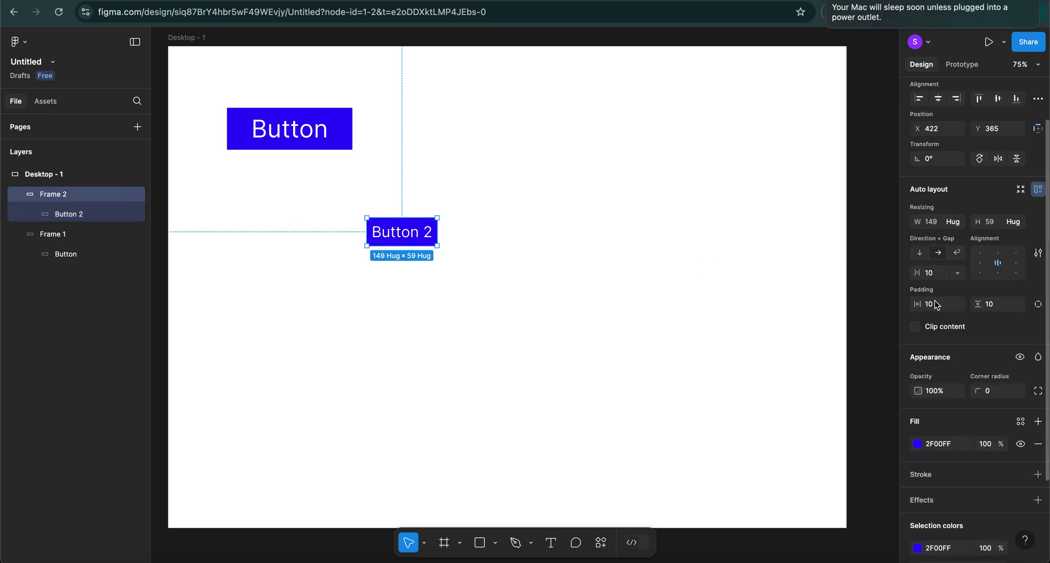
text(20)
key(Return)
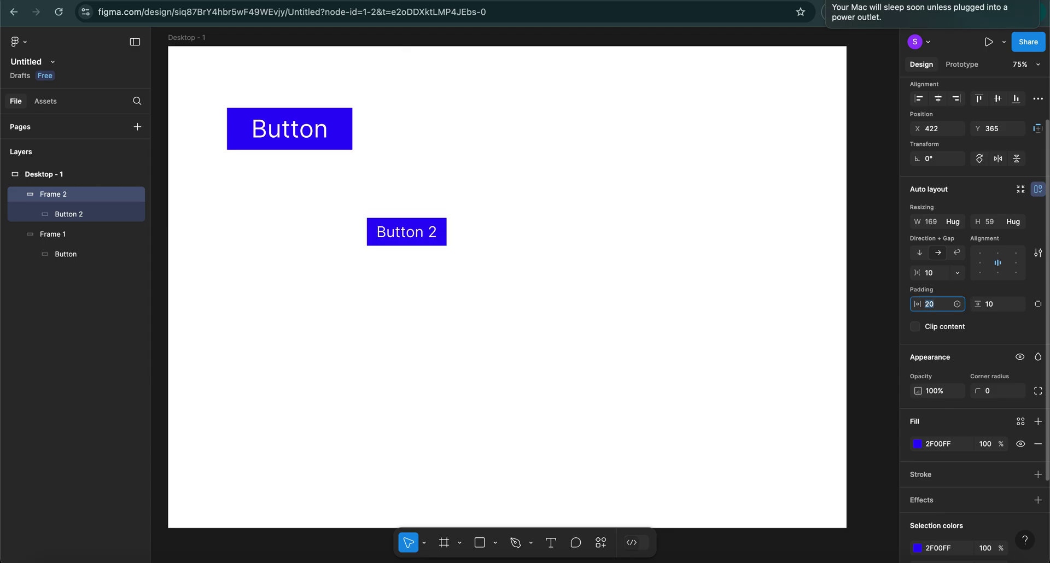
text(30)
key(Return)
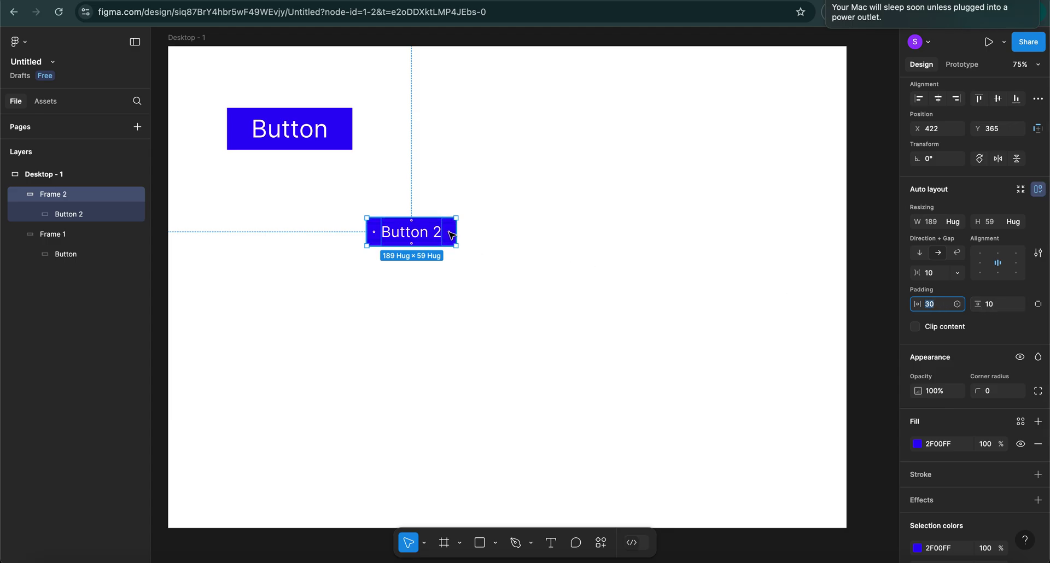
Set the vertical padding of the "Button 2" auto layout frame to 15 and deselect it.
click(997, 310)
text(11)
key(Return)
key(Up)
key(Up)
key(Up)
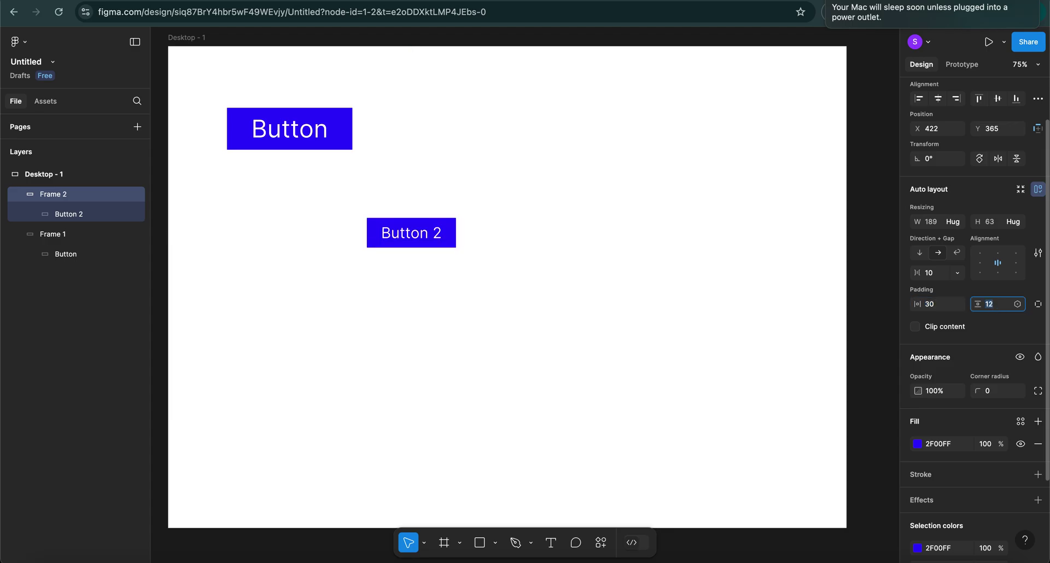
key(Up)
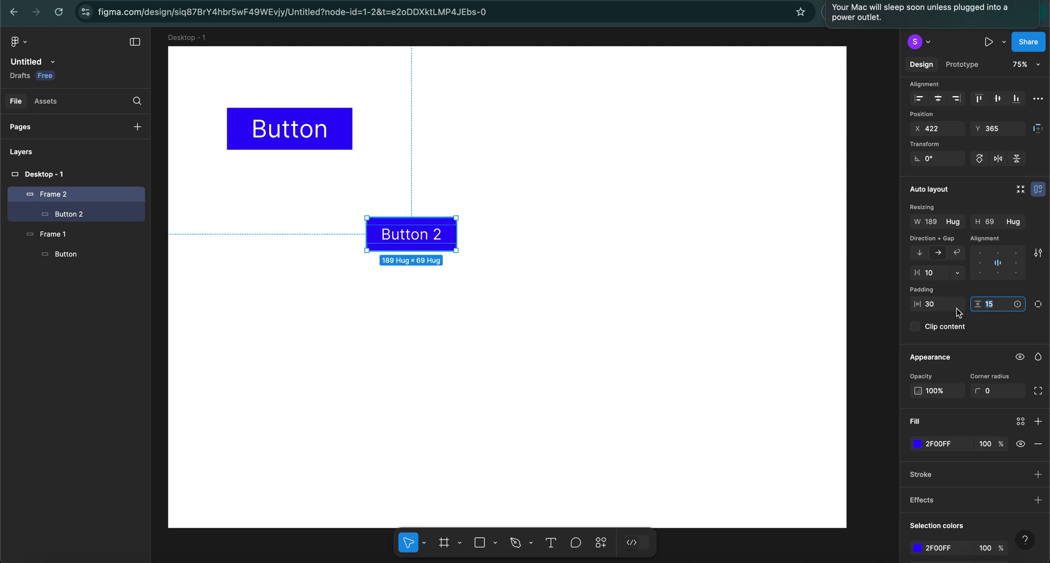
click(476, 238)
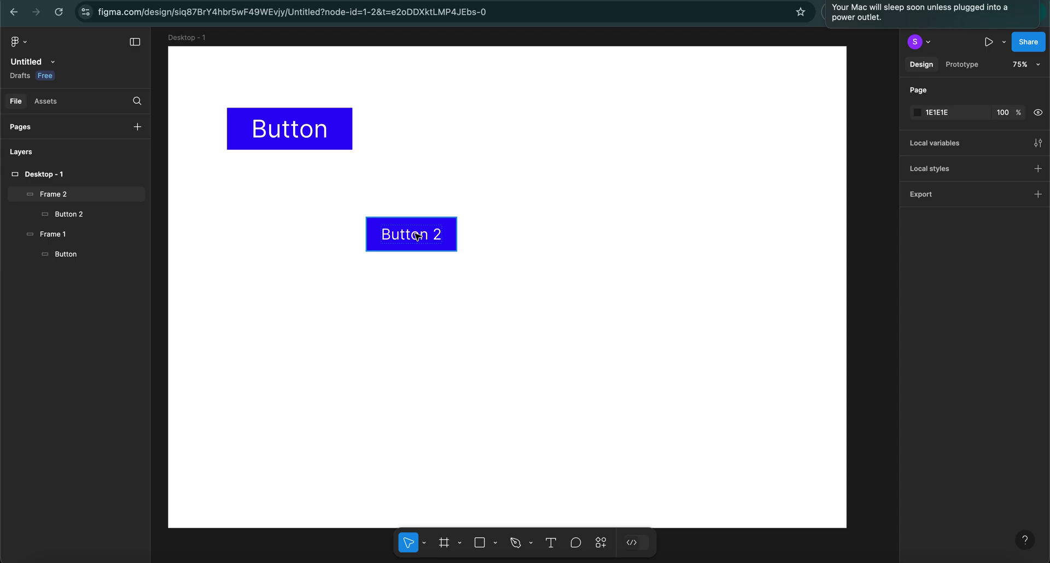
Increase the font size of the "Button 2" label inside its auto layout frame to 42 and further to 62.
click(418, 236)
click(416, 235)
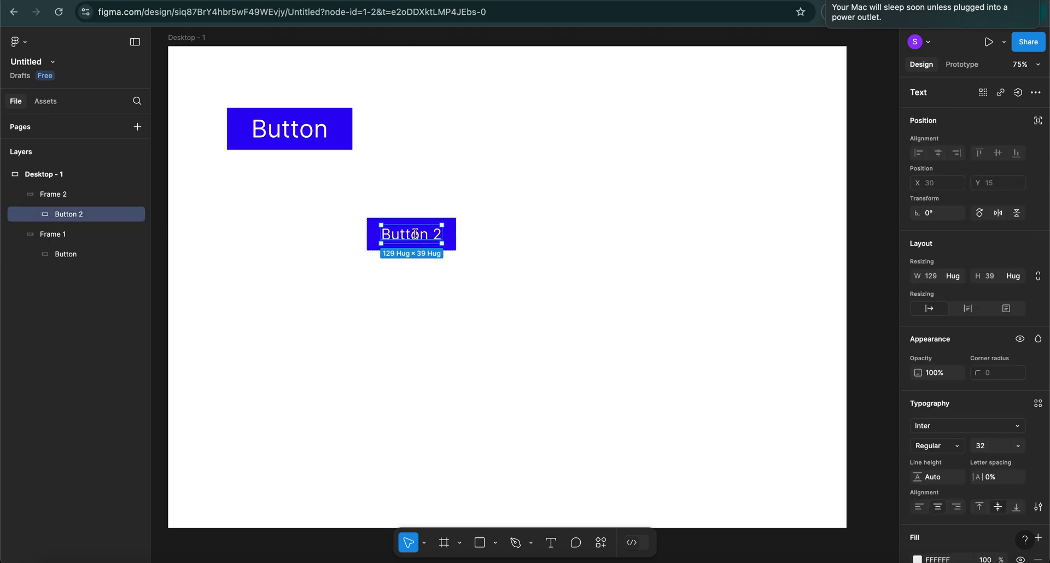
double_click(416, 234)
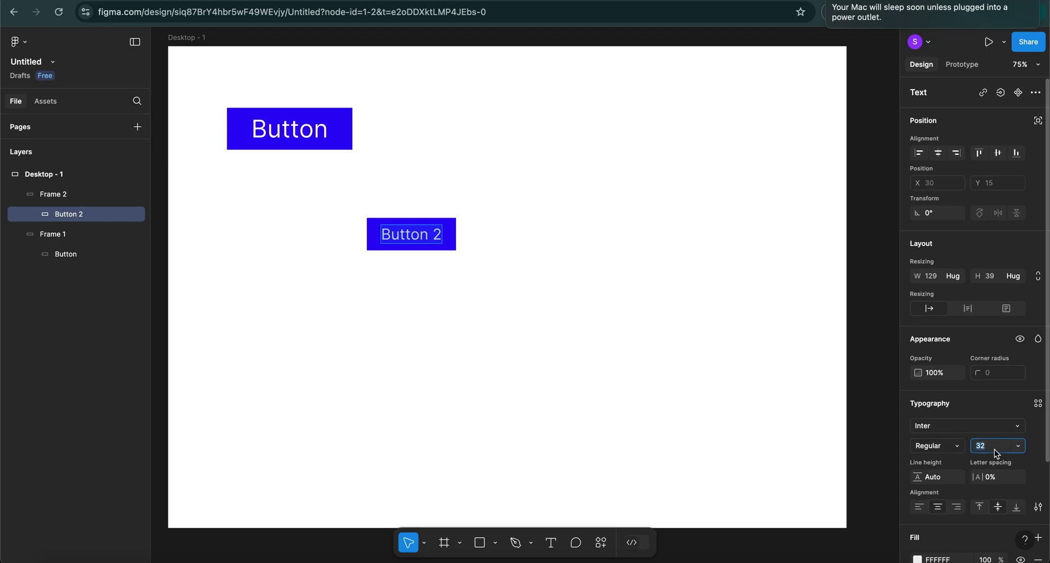
text(42)
key(Return)
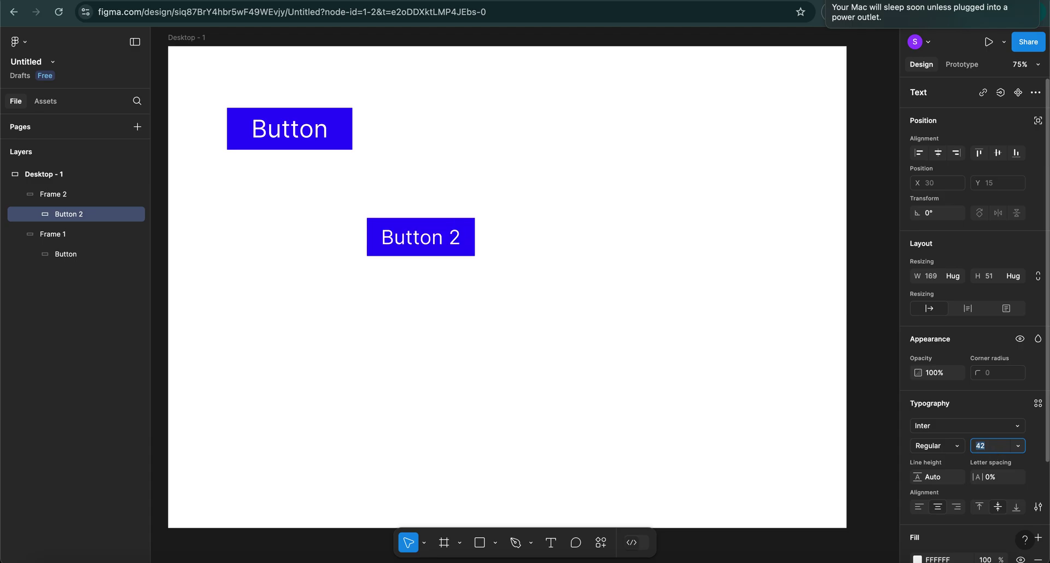
key(shift+Up)
key(shift+Up)
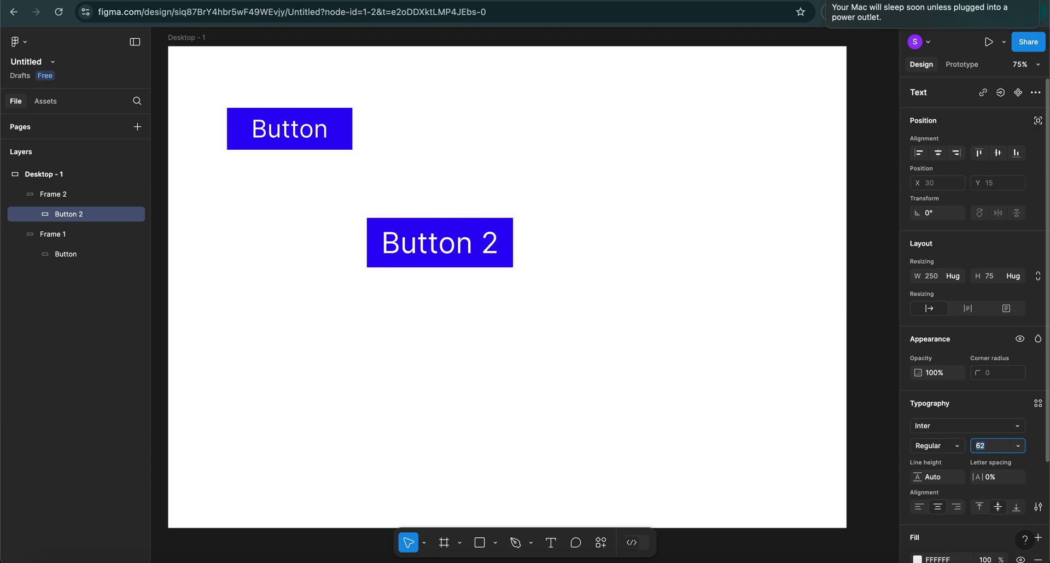
Reduce the font size of the "Button 2" label to 12, raise it to 22 and deselect the label.
key(shift+Down)
key(shift+Down)
key(shift+Down)
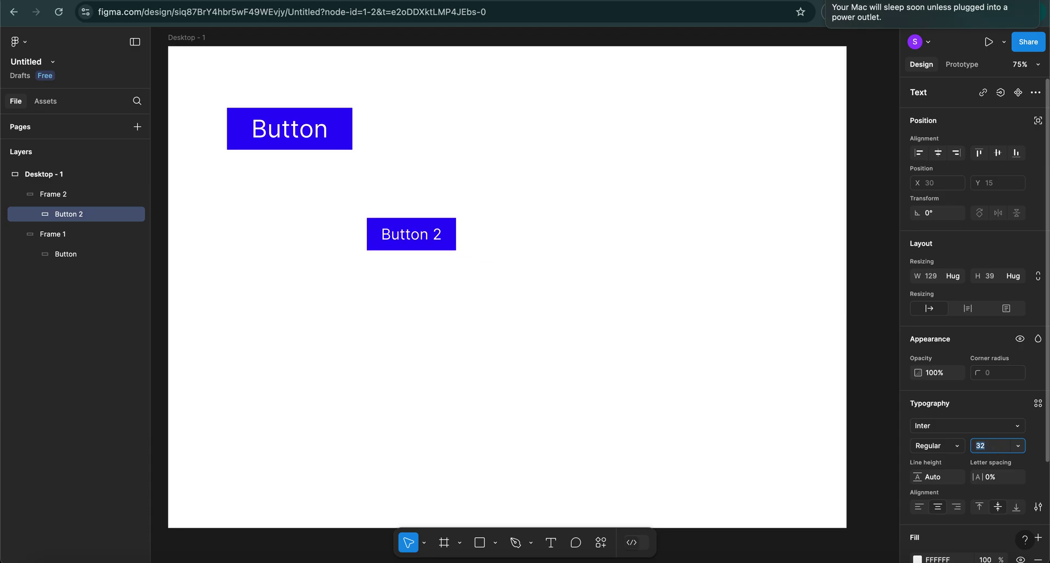
key(shift+Down)
key(shift+Down)
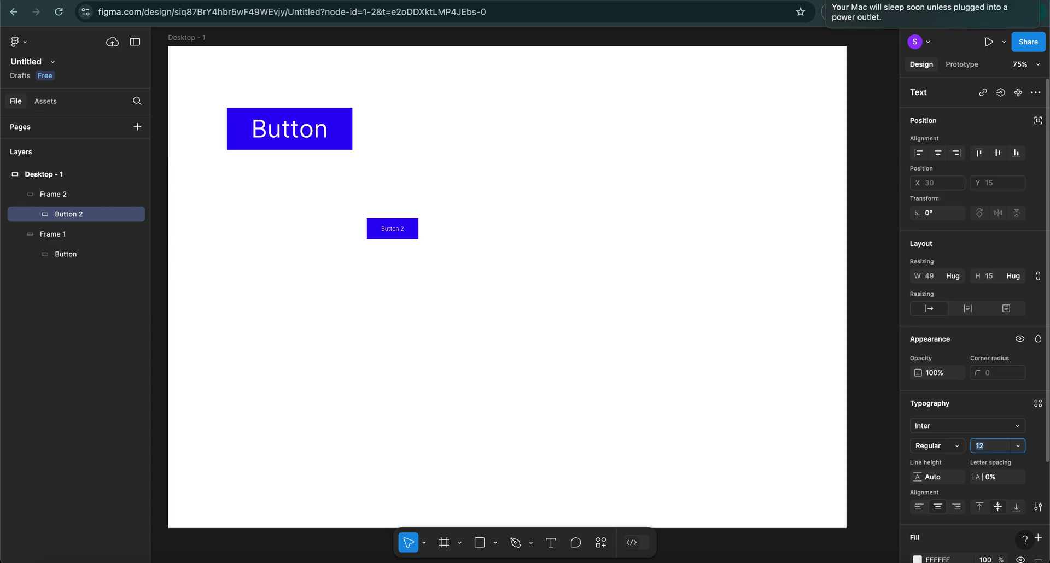
key(shift+Up)
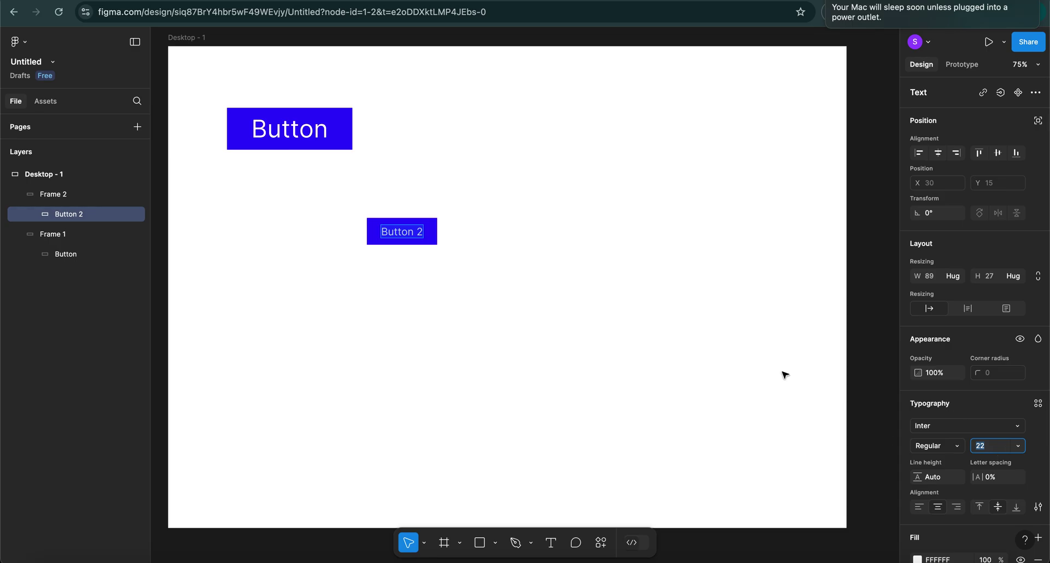
key(Escape)
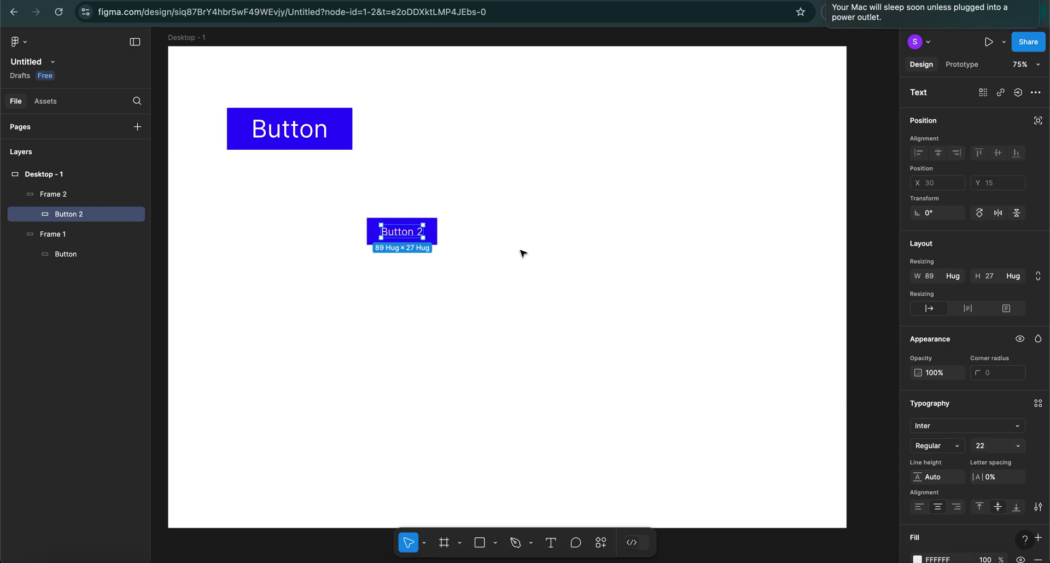
click(479, 228)
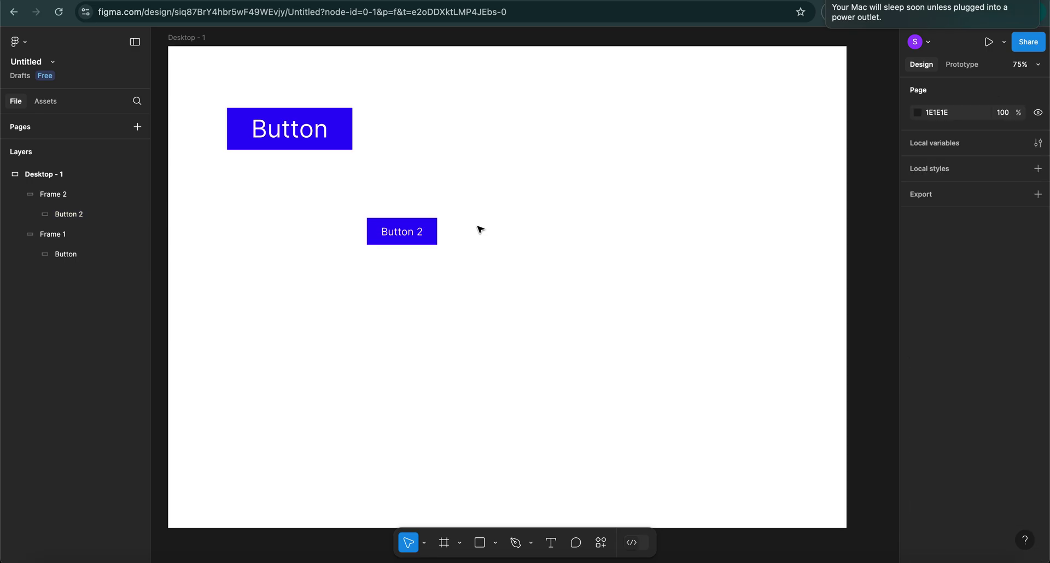